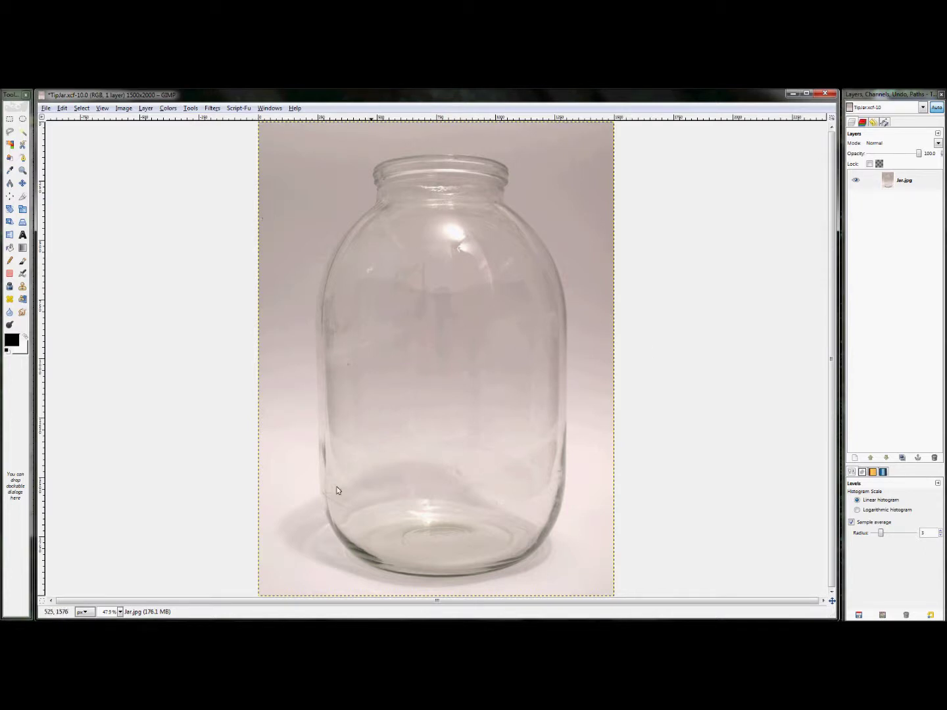
- Activate the Paths tool in the toolbox
click(24, 159)
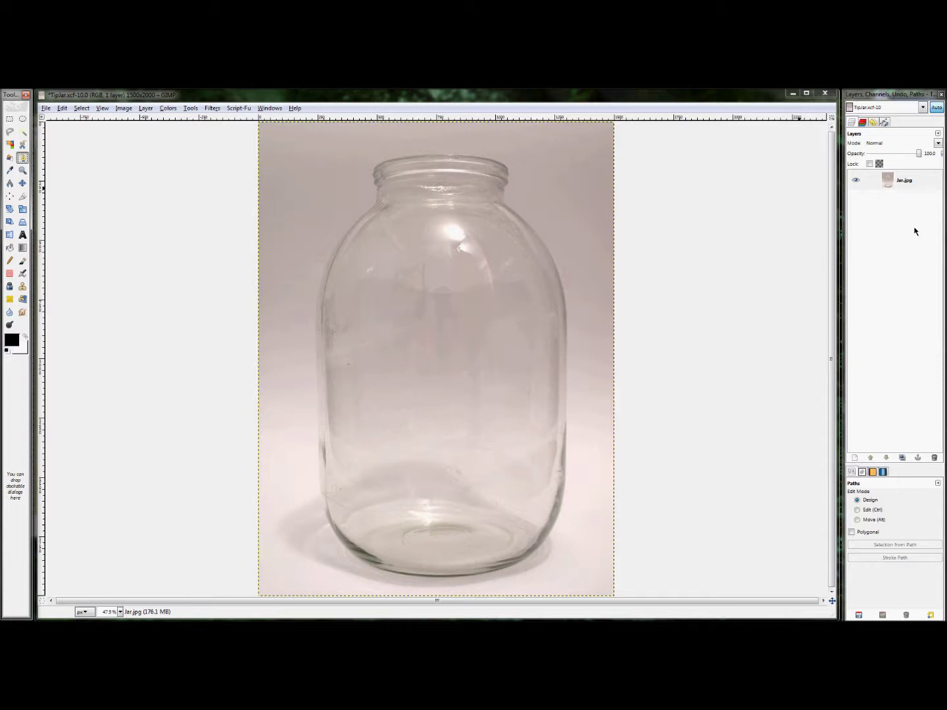
- Add an alpha channel and a grayscale-copy layer mask to the jar.jpg layer
right_click(891, 182)
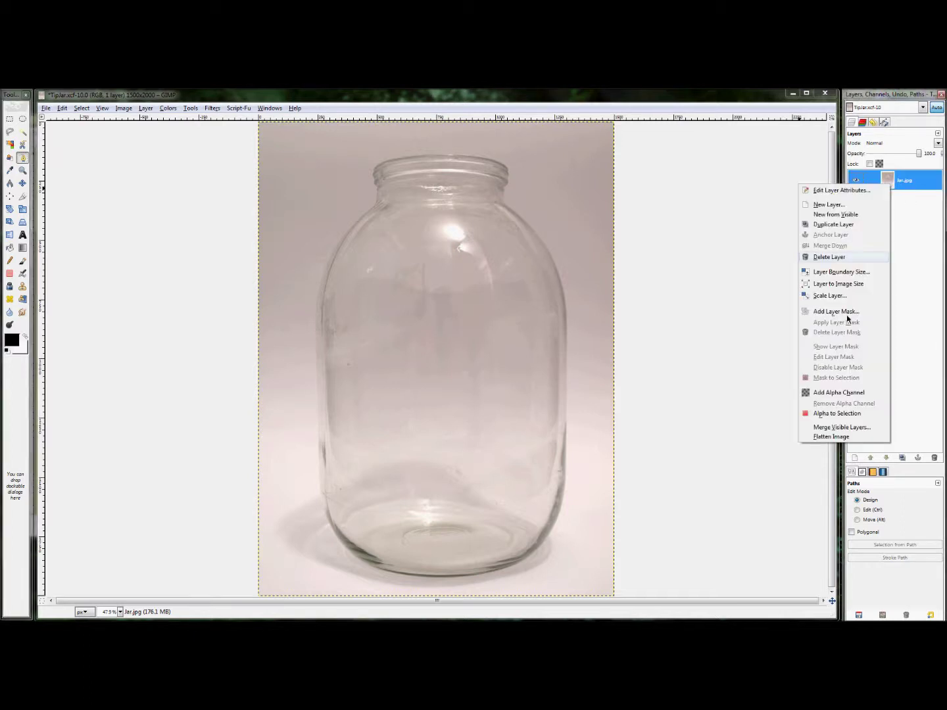
click(840, 393)
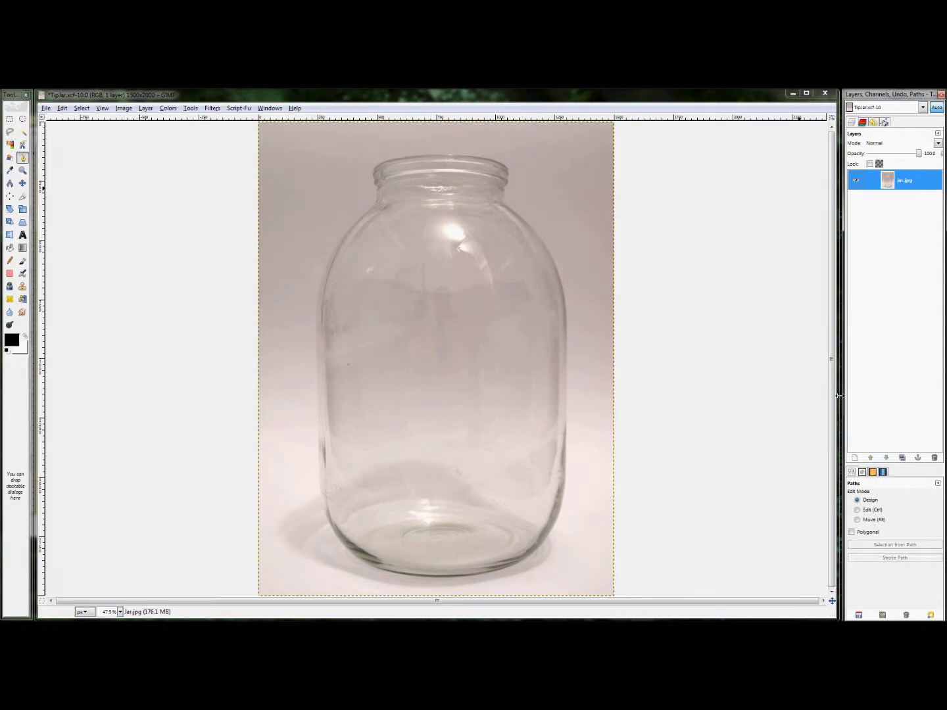
right_click(896, 188)
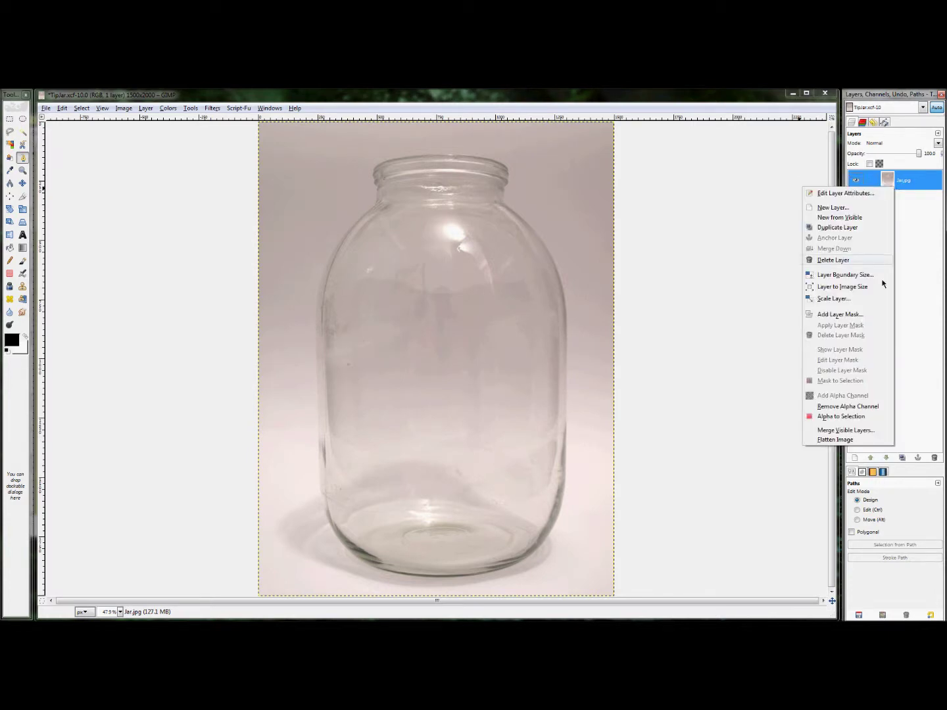
click(866, 314)
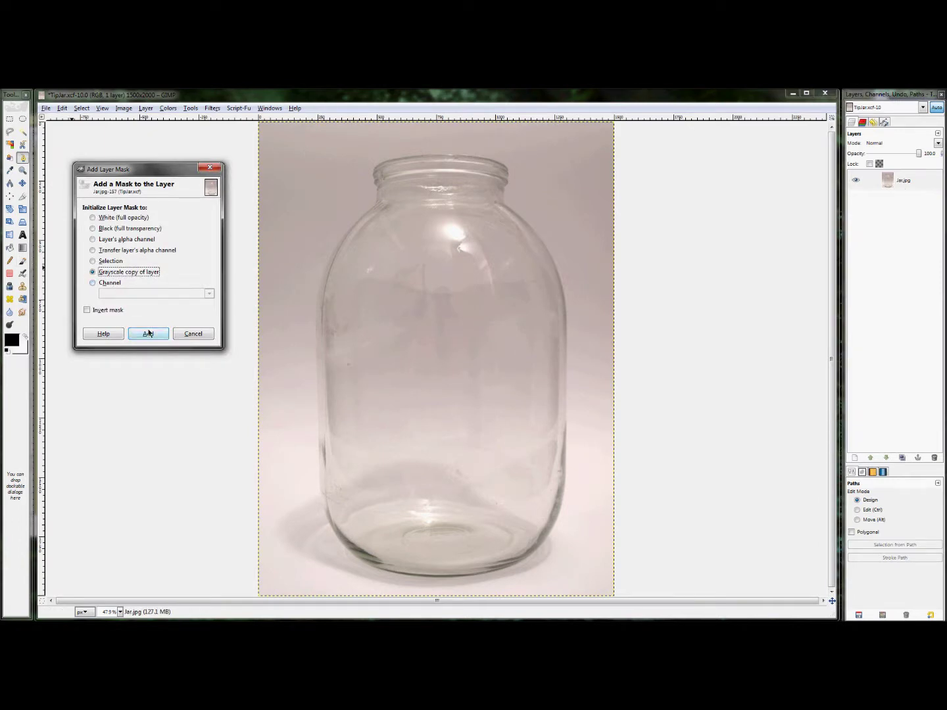
click(149, 334)
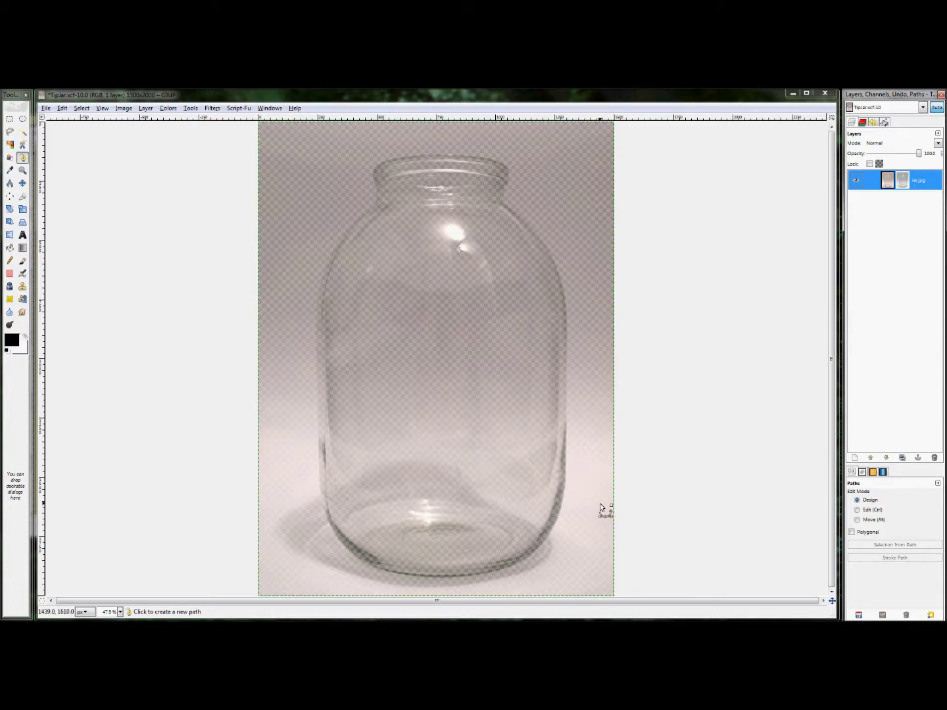
- Zoom the view to fit the whole image in the window
scroll(600, 503, up, 3)
scroll(607, 488, up, 2)
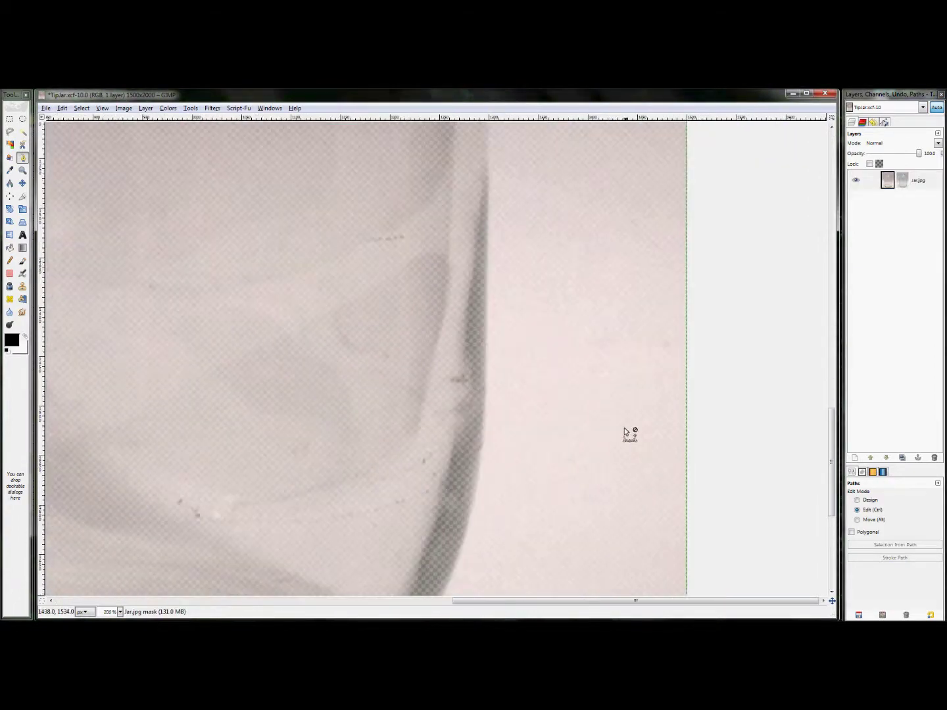
scroll(635, 338, down, 2)
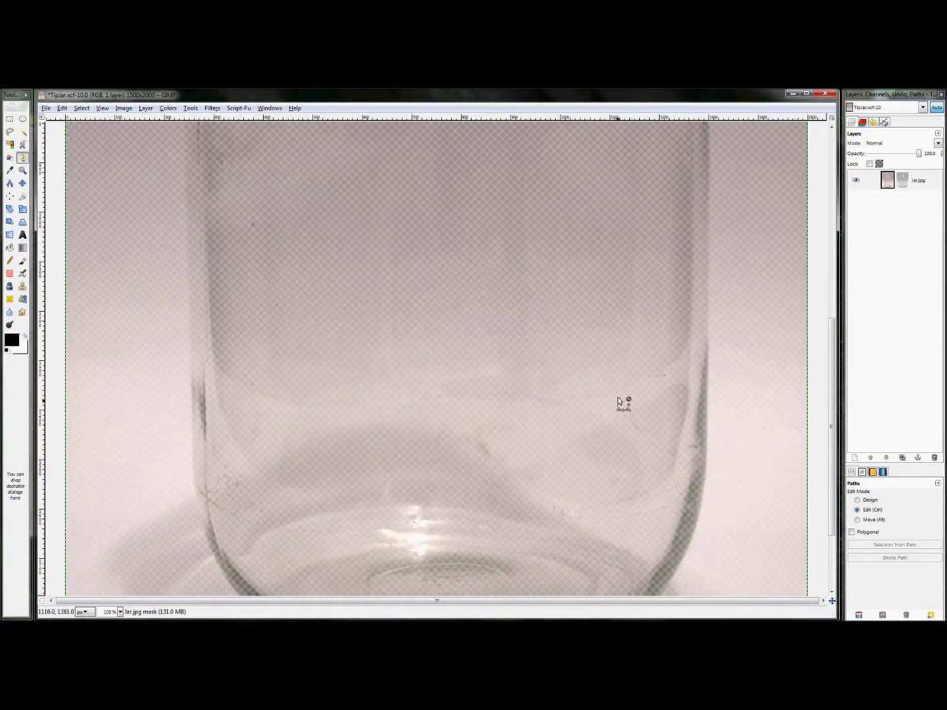
scroll(621, 324, down, 2)
scroll(549, 375, up, 2)
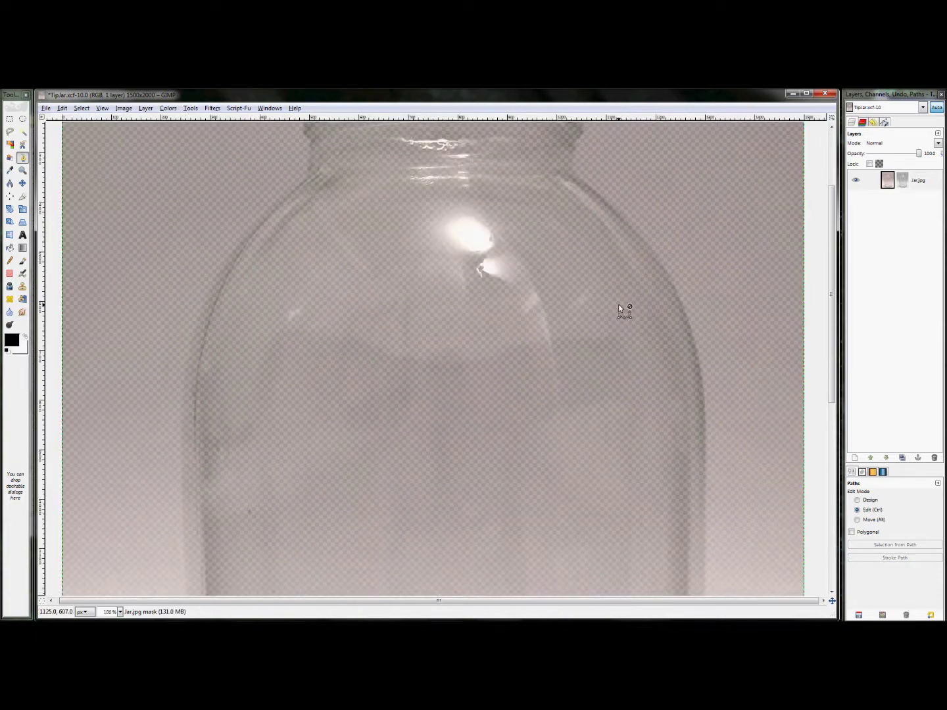
key(z)
key(shift+ctrl+j)
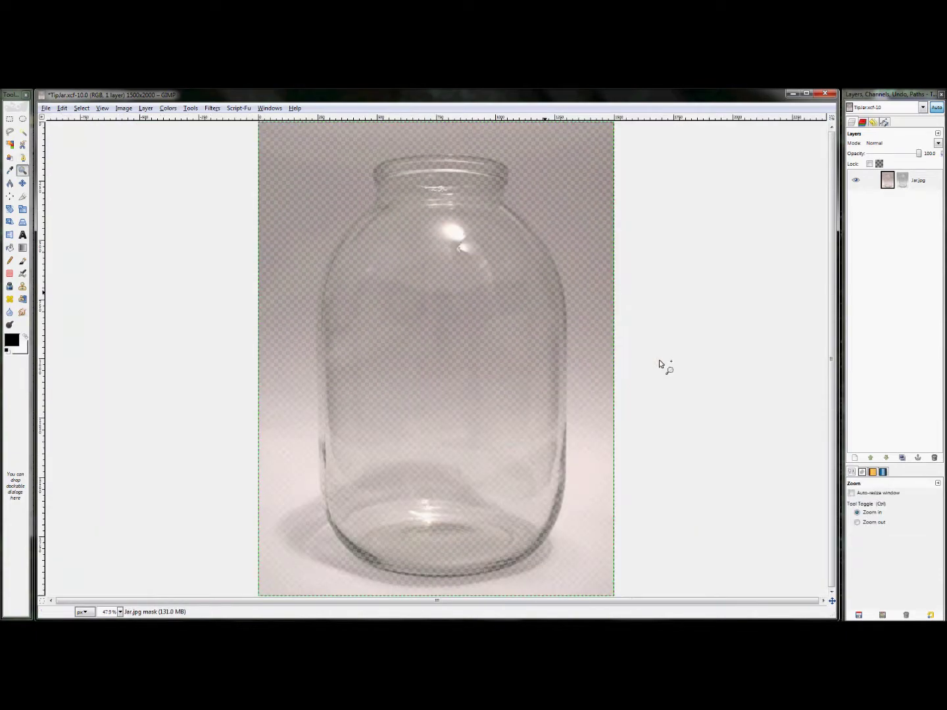
right_click(908, 187)
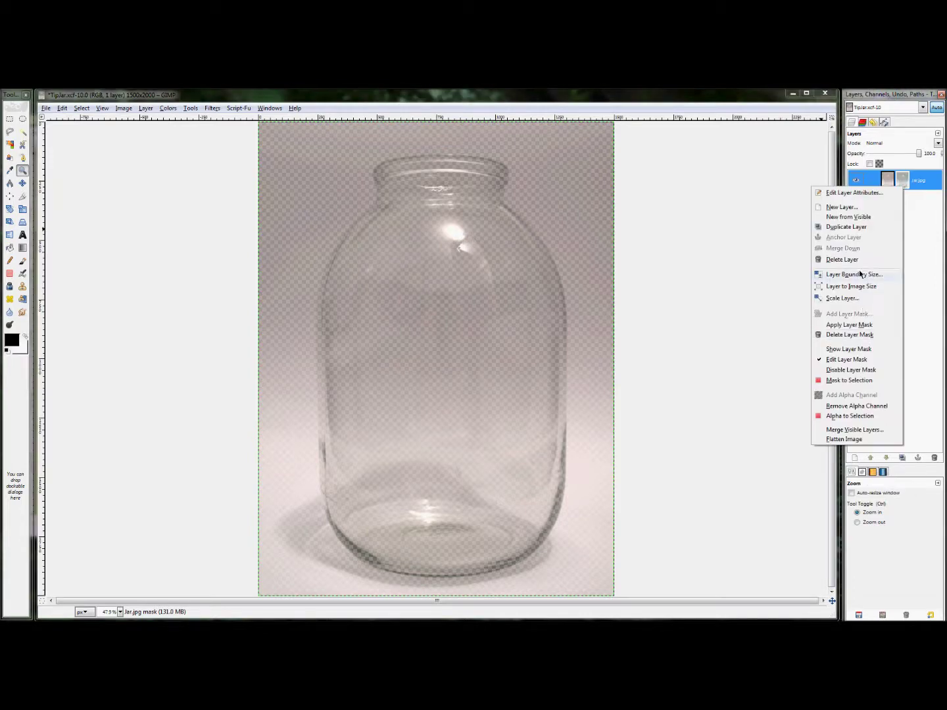
- Disable and re-enable the jar layer mask, then target the jar image and select all
click(850, 370)
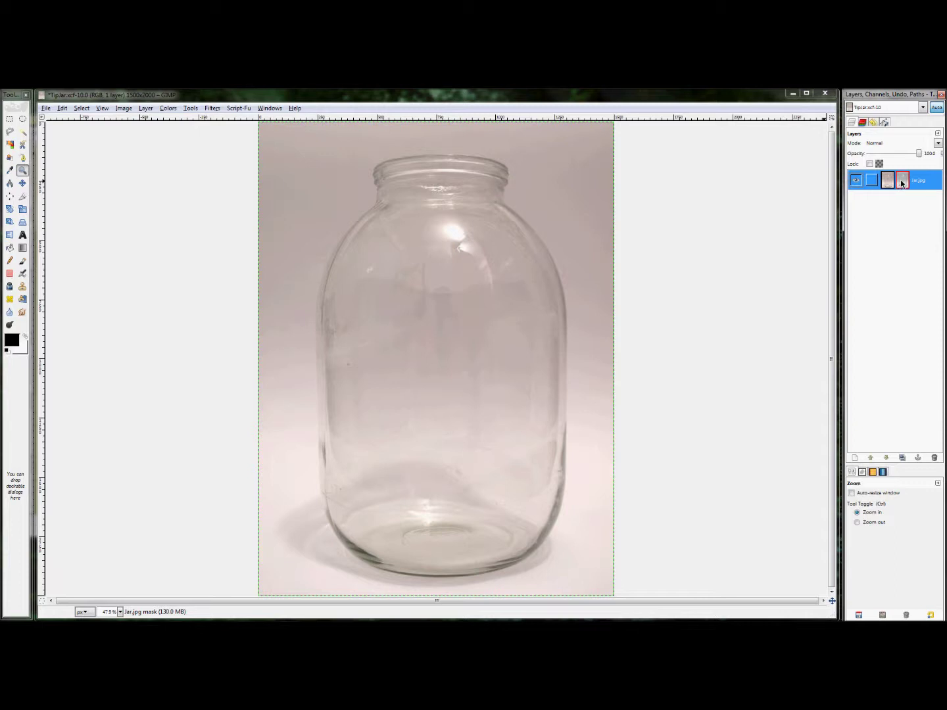
right_click(900, 180)
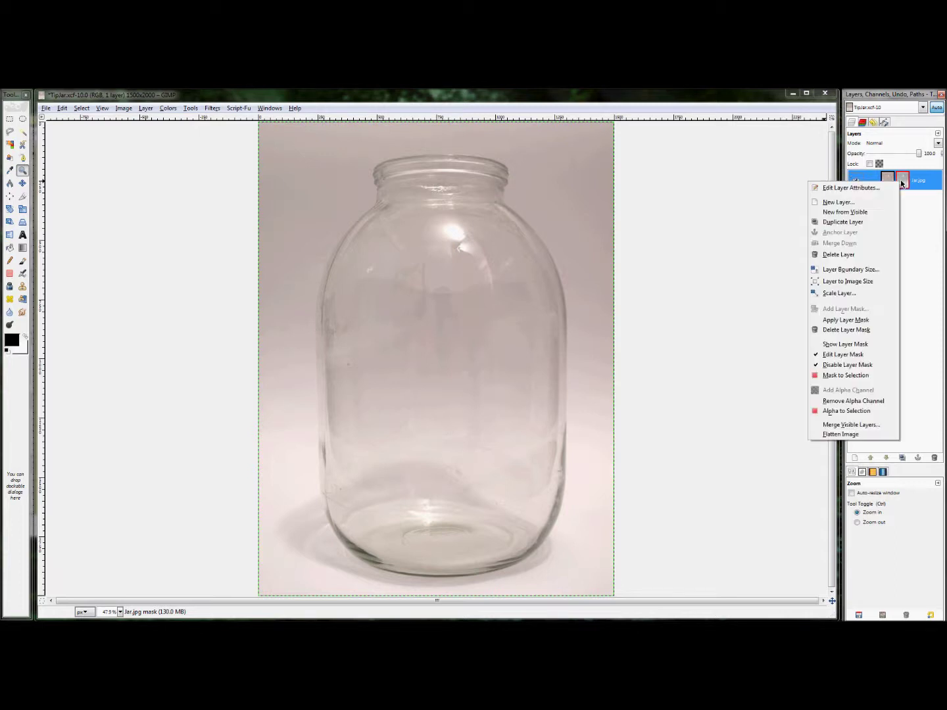
click(823, 365)
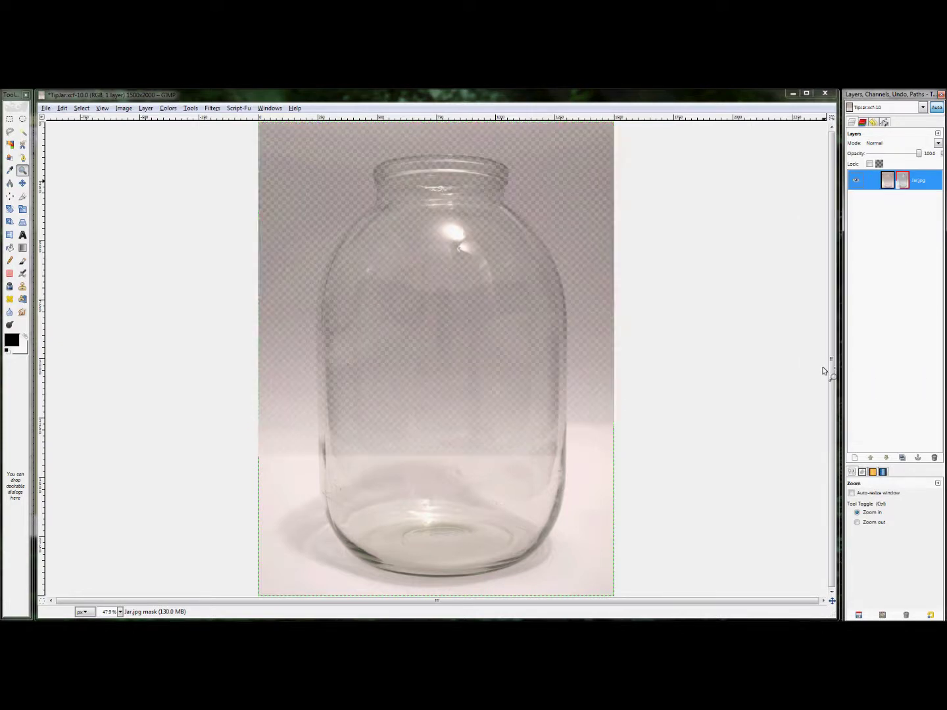
click(887, 181)
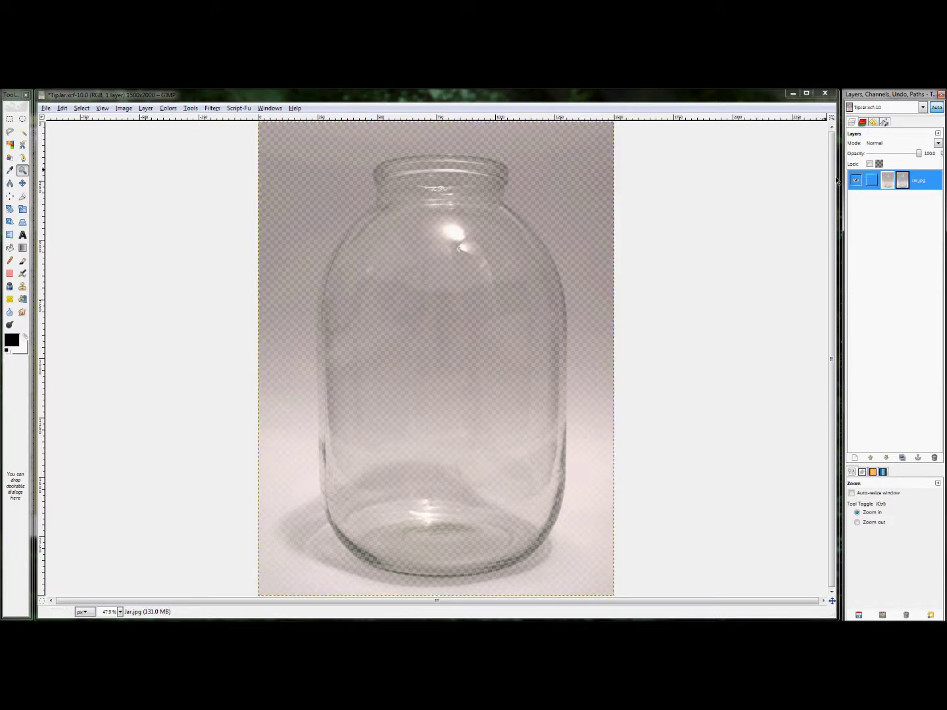
key(ctrl+a)
- Bucket-fill the jar layer with white as the foreground colour
key(x)
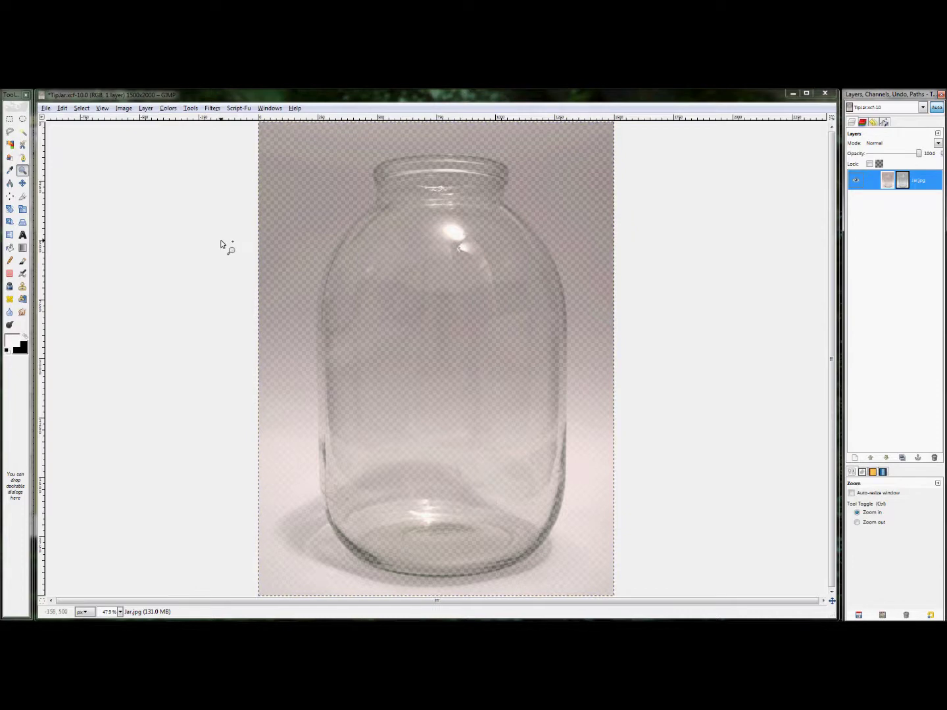
key(shift+b)
click(555, 176)
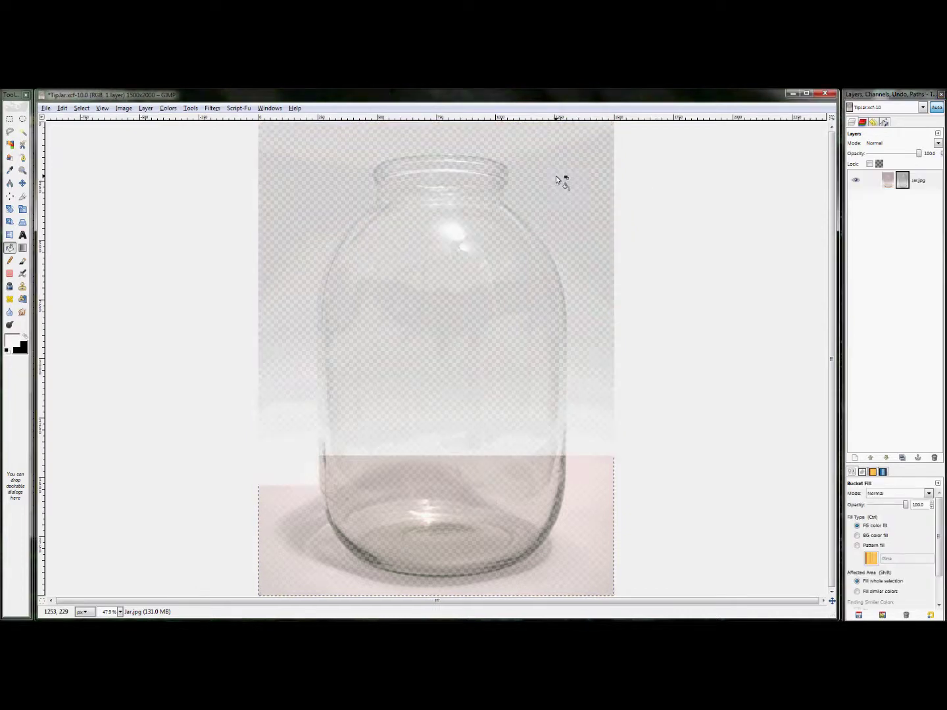
- Select the entire image and set Bucket Fill to fill the whole selection
click(82, 109)
click(85, 120)
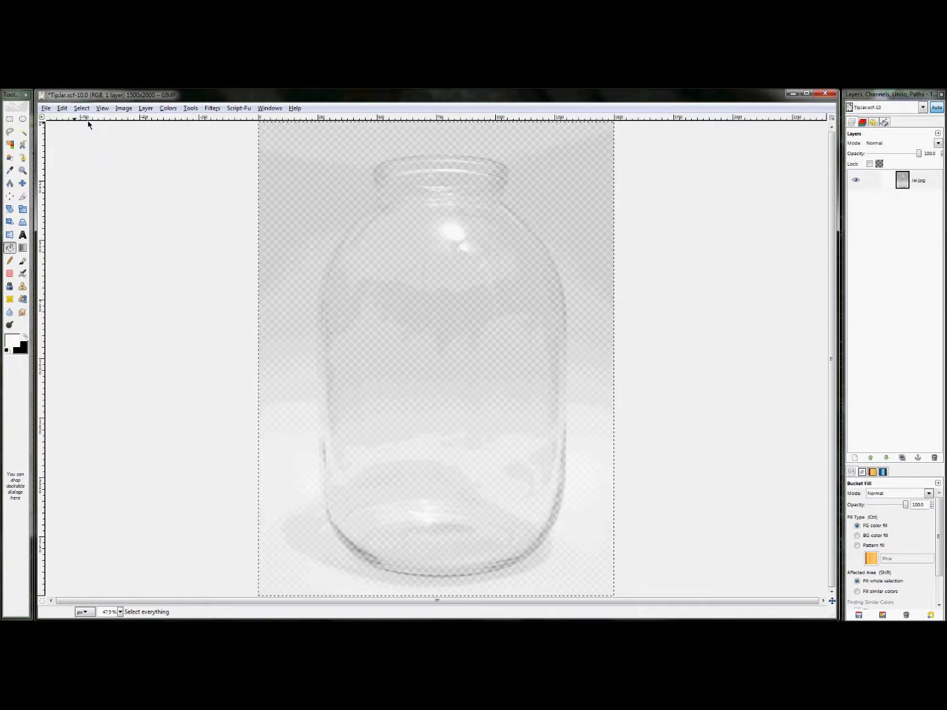
click(11, 249)
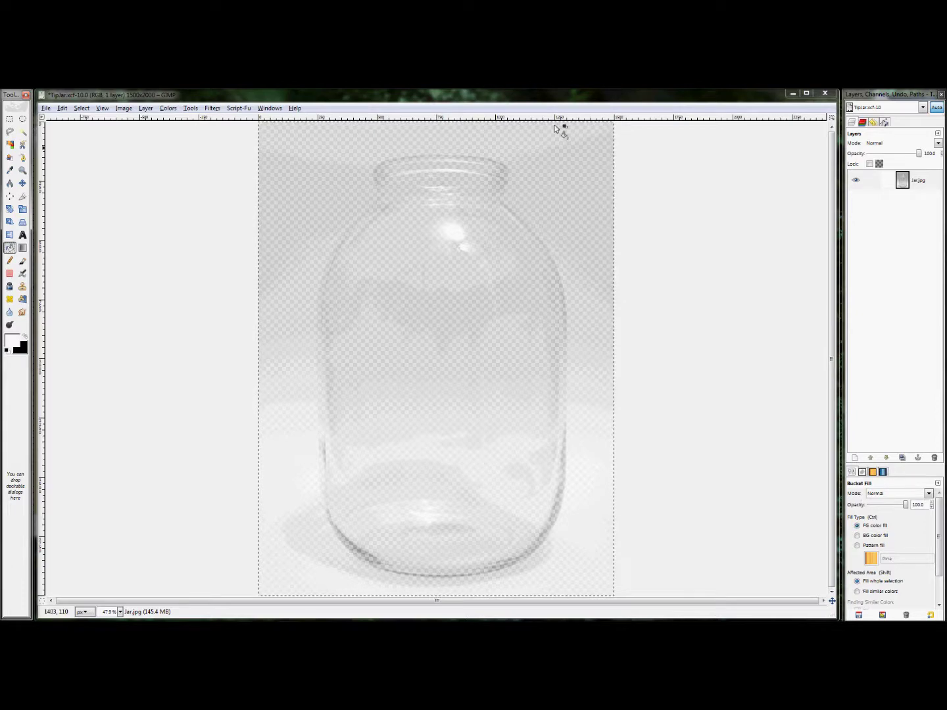
click(560, 192)
key(ctrl+shift)
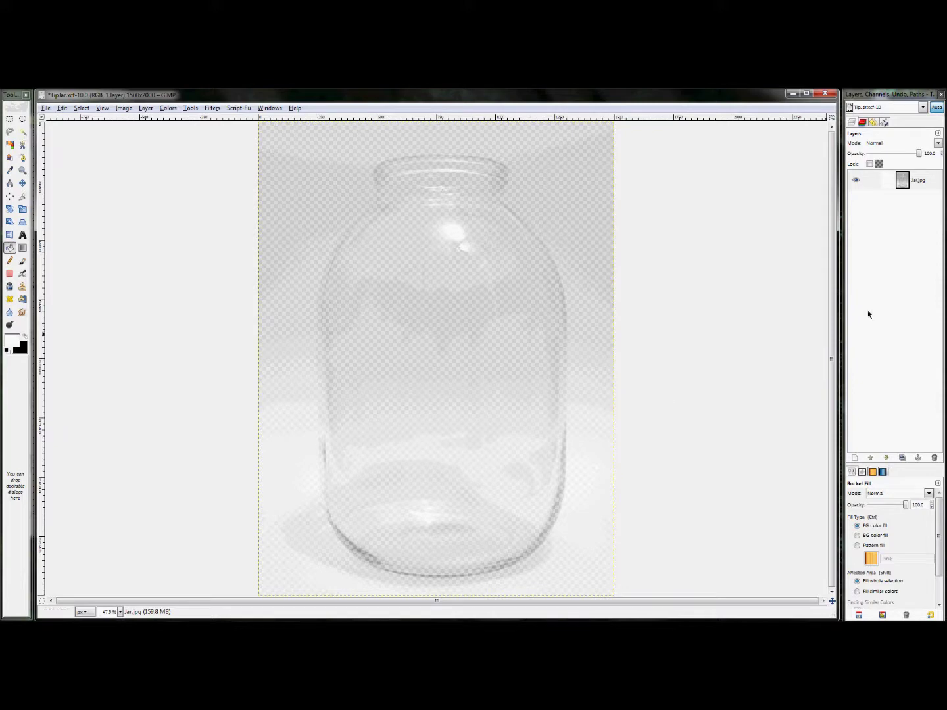
- Invert the jar.jpg layer mask with Colors > Invert
click(903, 174)
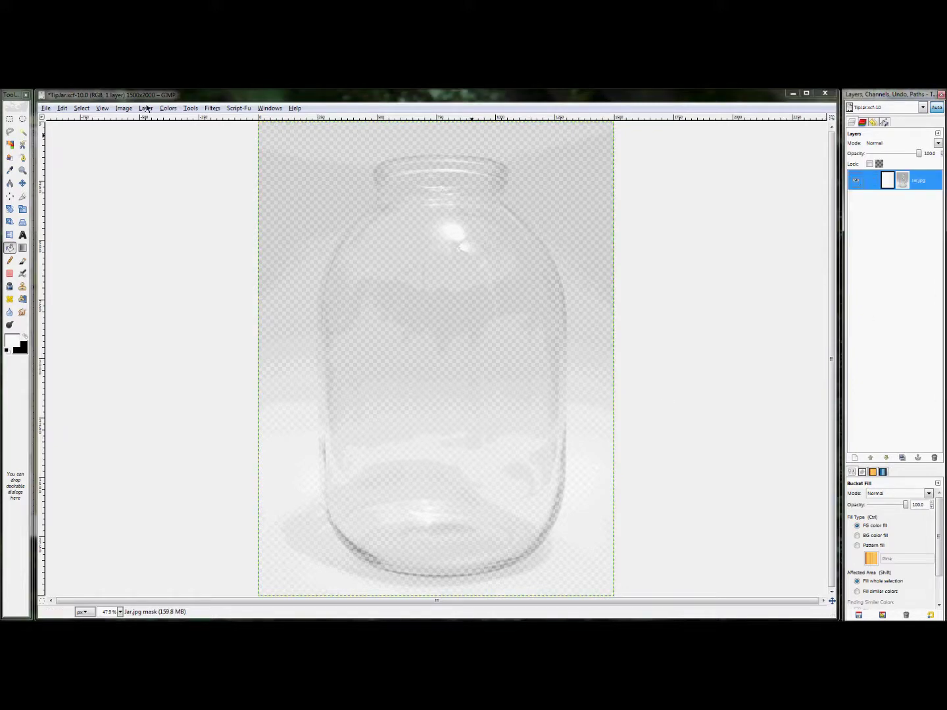
click(168, 109)
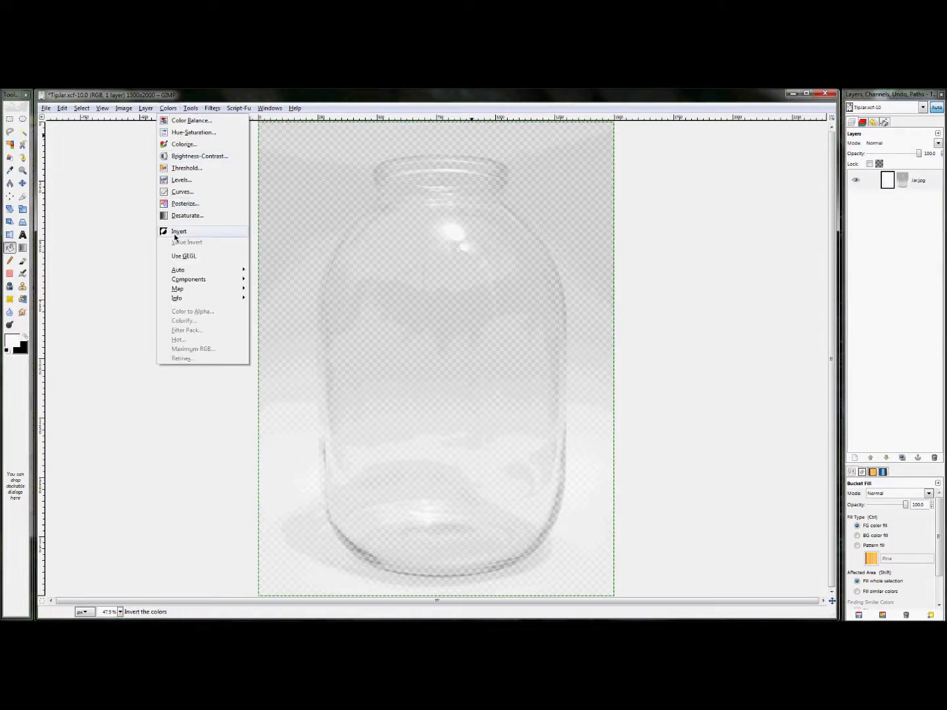
click(175, 234)
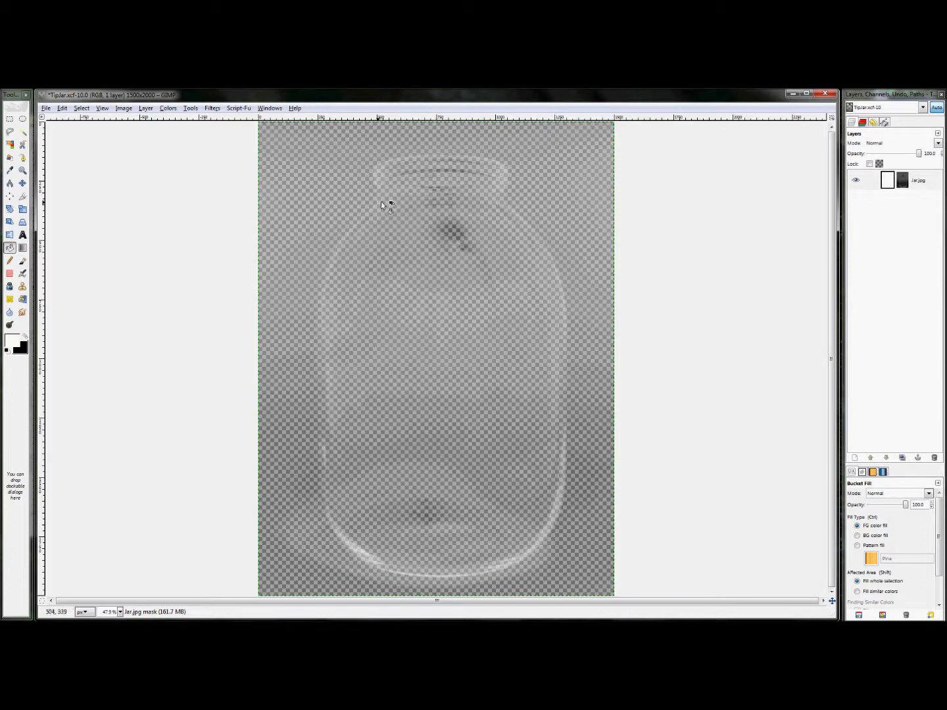
click(914, 181)
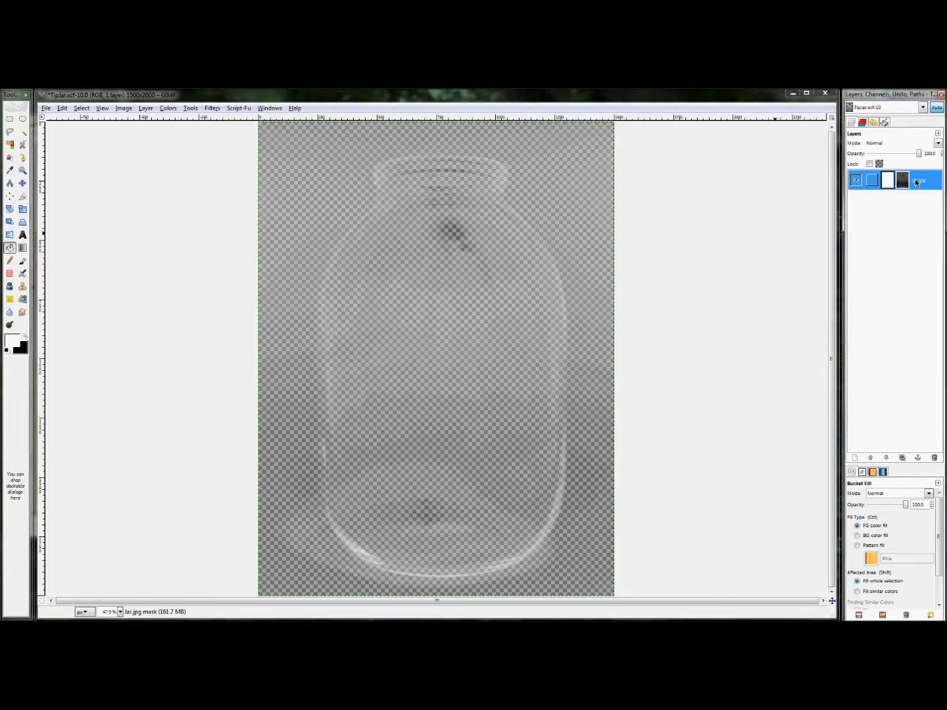
right_click(915, 181)
- Add a new layer, fill it with black, and place it beneath jar.jpg
click(891, 201)
key(Return)
key(x)
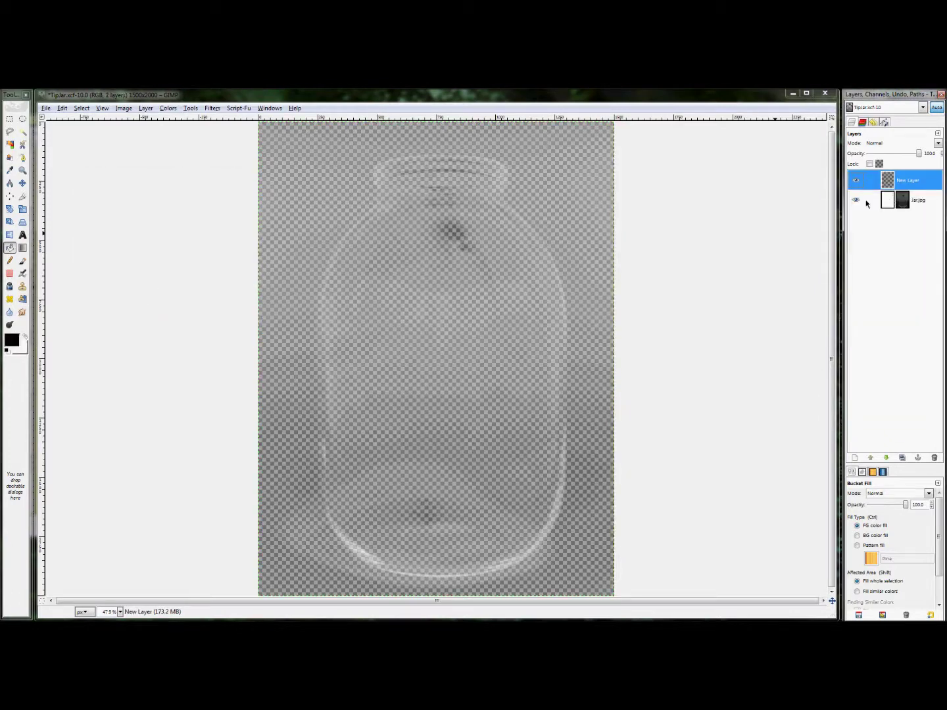
click(14, 249)
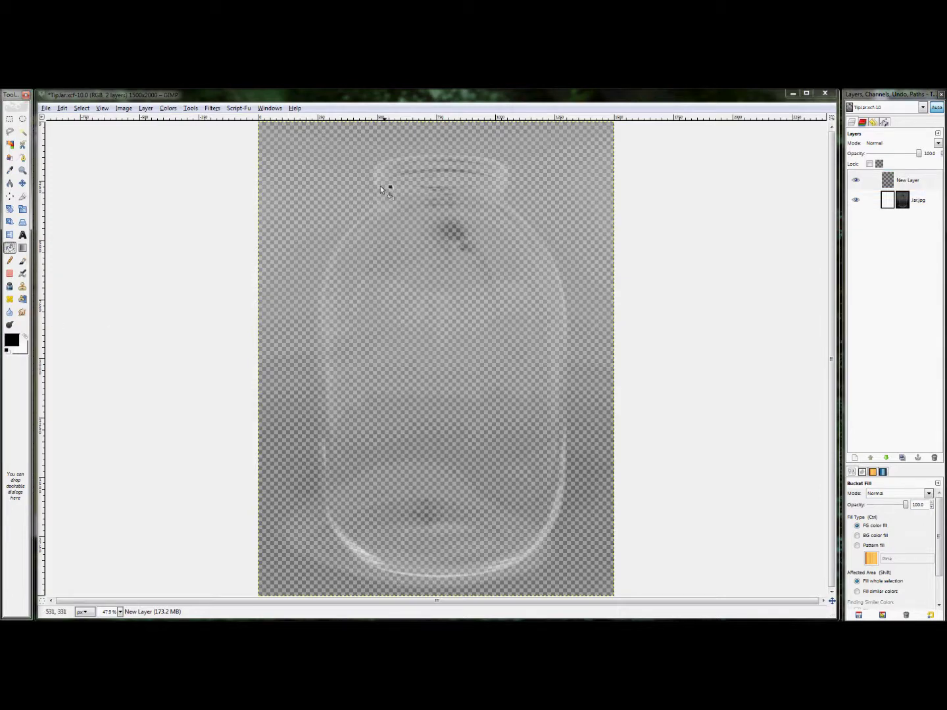
click(322, 165)
drag(804, 169, 852, 323)
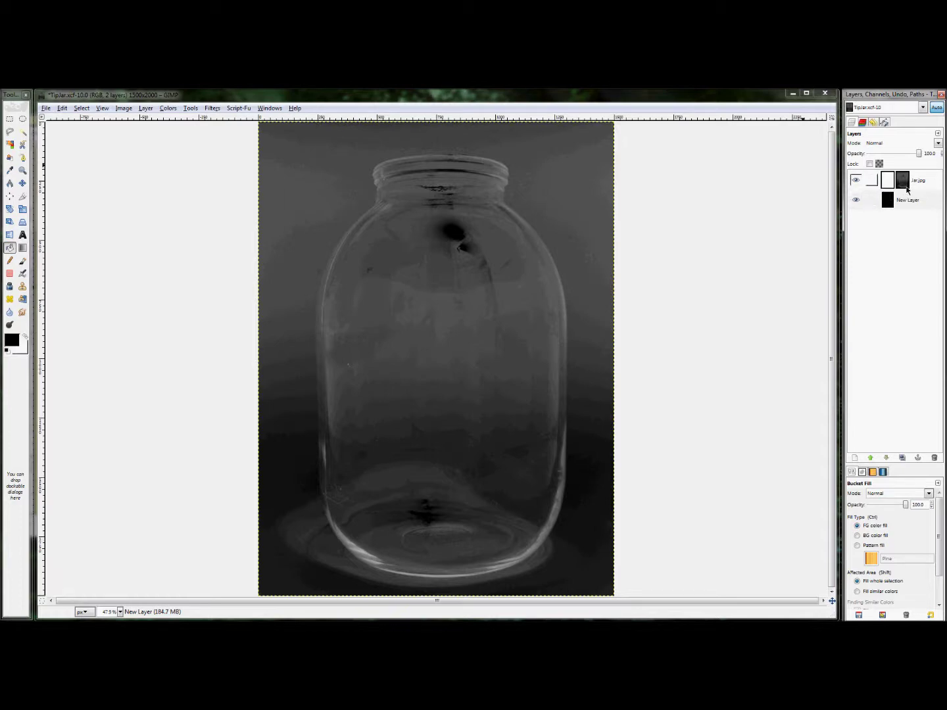
- Open the Levels dialog on the jar.jpg layer mask
click(886, 179)
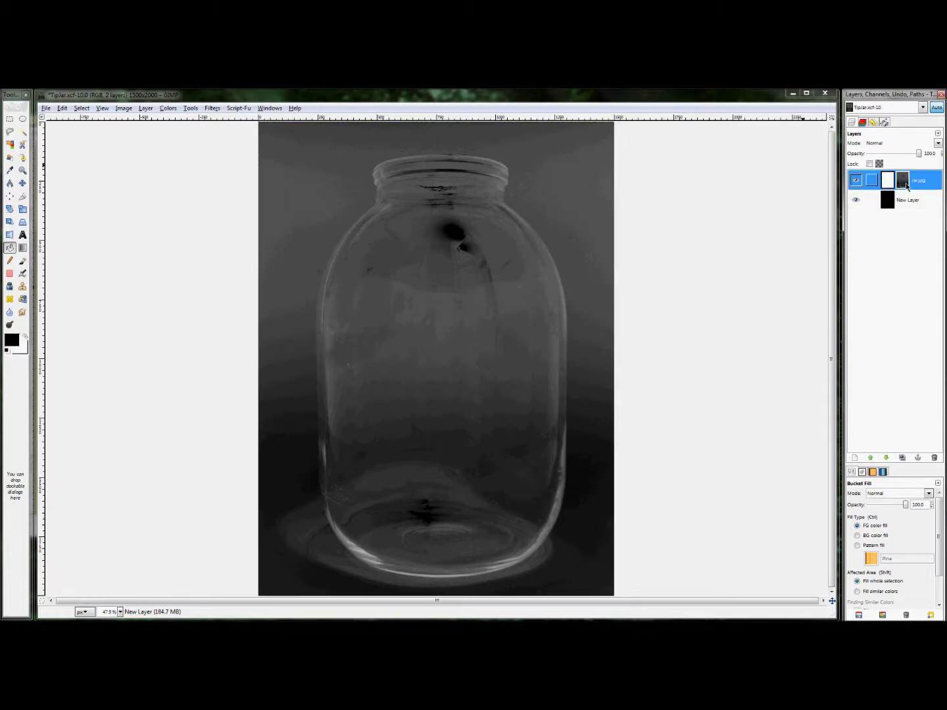
click(173, 109)
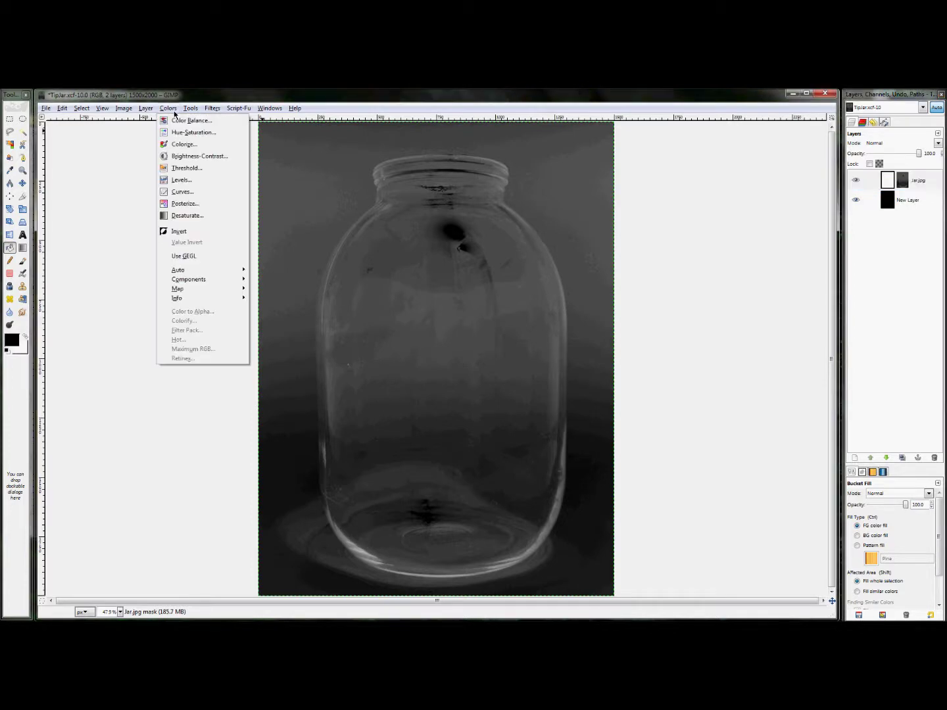
click(184, 185)
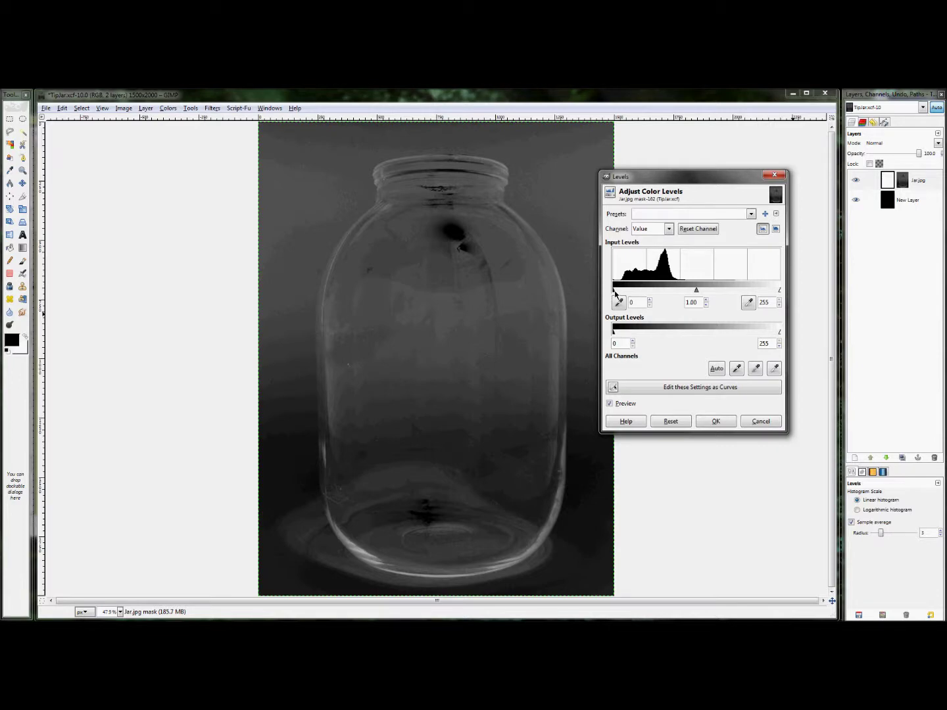
- Raise the mask's black input level to 62 and apply Levels
mouse_move(615, 294)
mouse_down()
mouse_move(665, 296)
mouse_move(653, 304)
mouse_up()
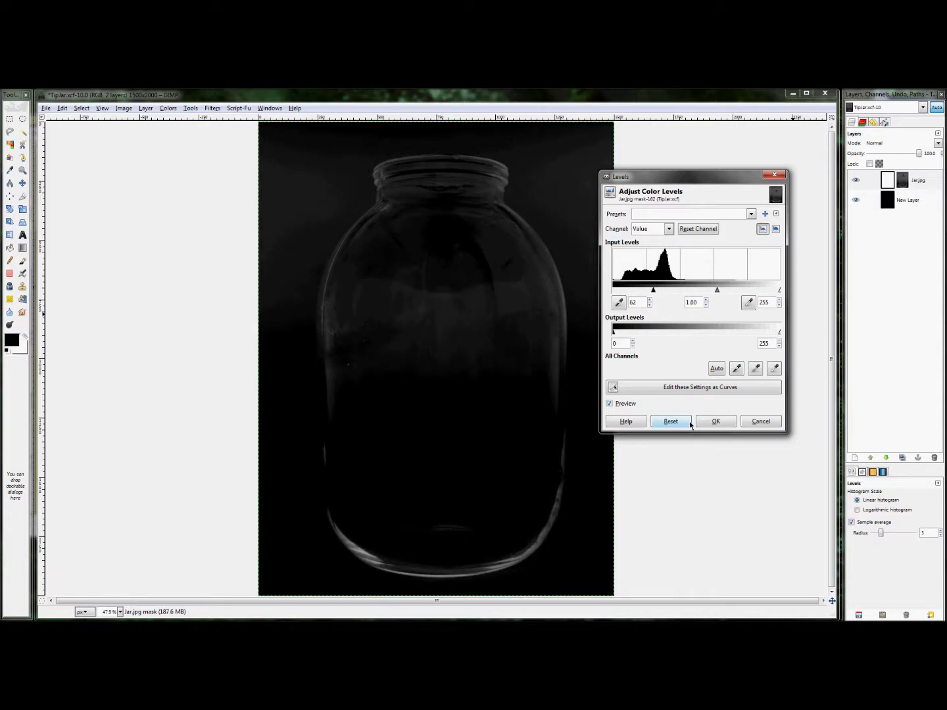
click(716, 422)
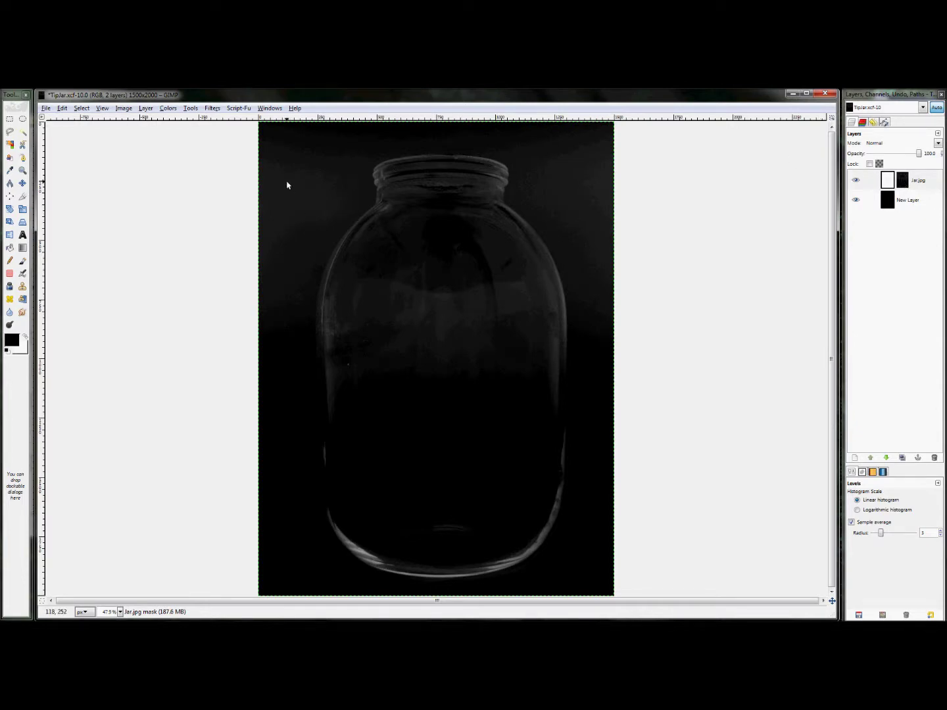
- Zoom in to inspect the darkened jar edges, fit the image, and show the Paths list
scroll(277, 187, up, 4)
scroll(341, 210, left, 1)
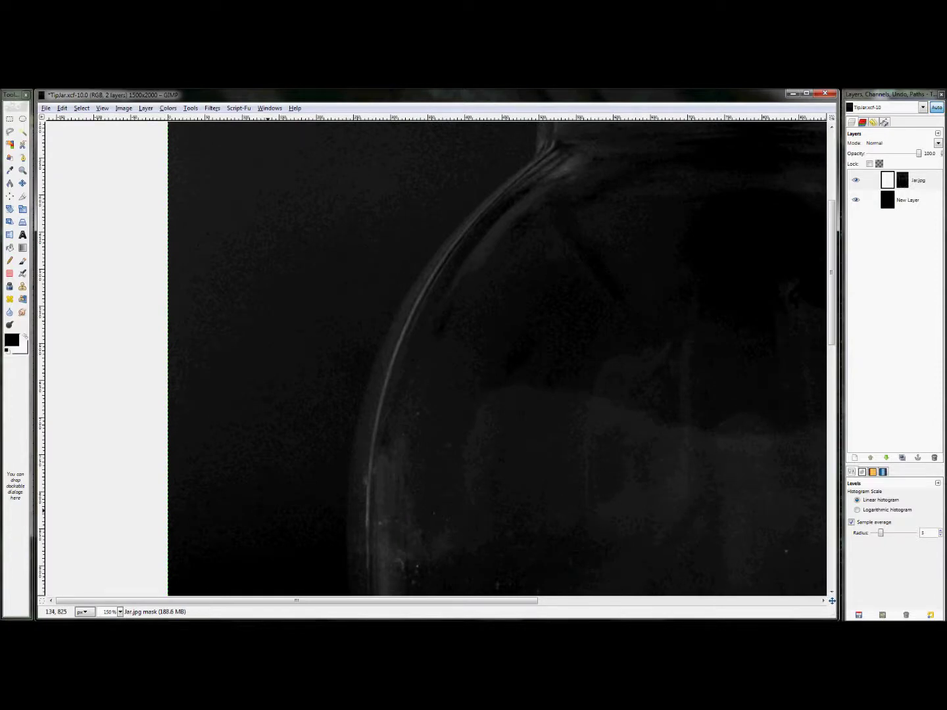
scroll(323, 239, down, 5)
scroll(418, 334, down, 2)
scroll(373, 317, right, 3)
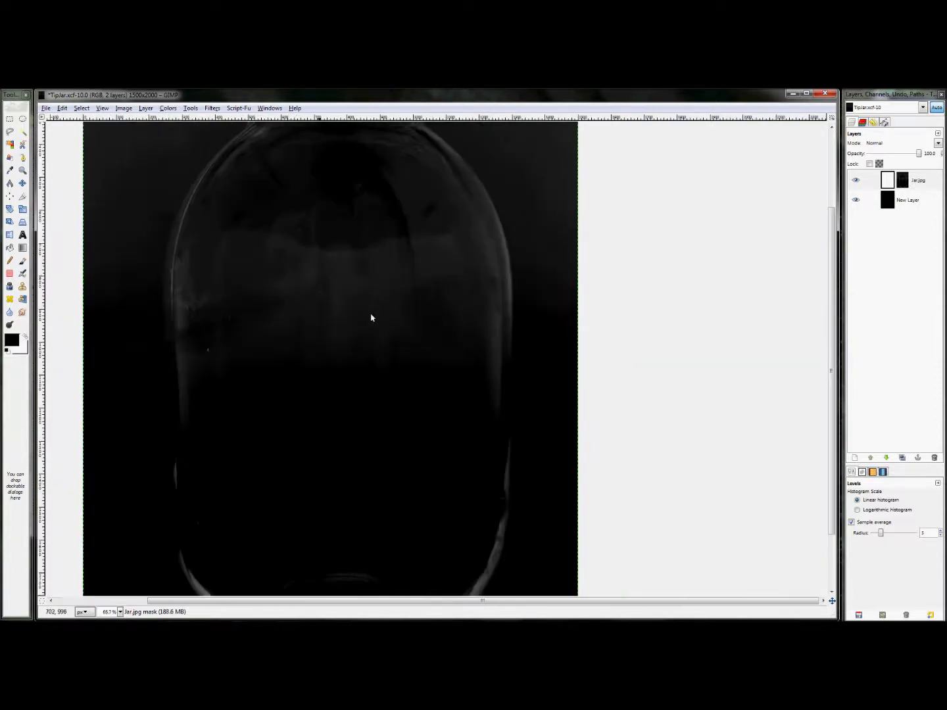
scroll(491, 226, up, 2)
scroll(610, 279, down, 2)
scroll(512, 453, up, 3)
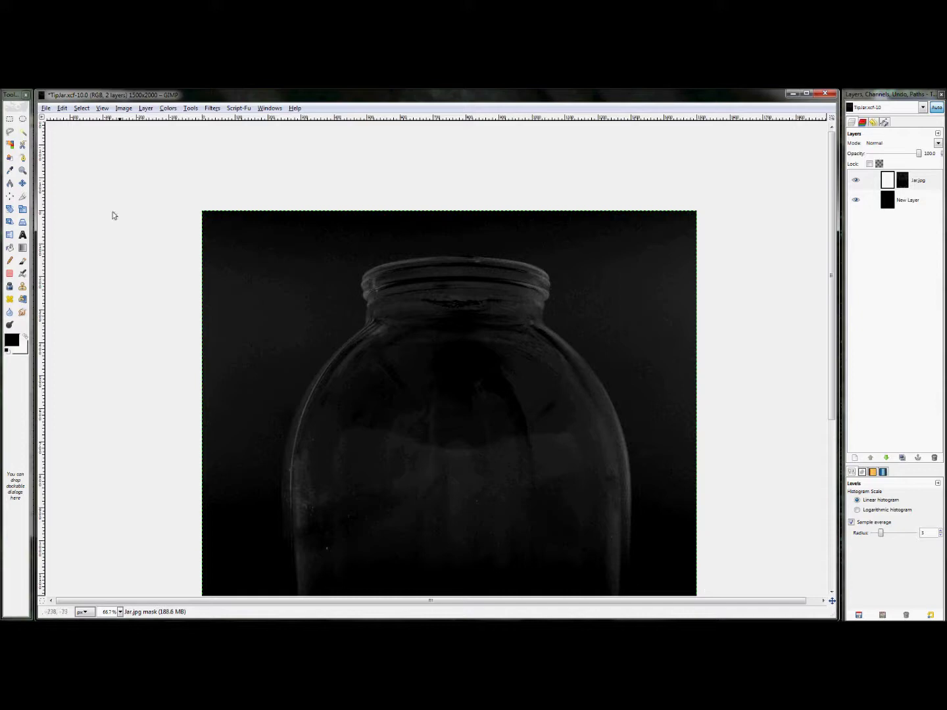
scroll(411, 346, down, 3)
scroll(411, 346, left, 1)
key(z)
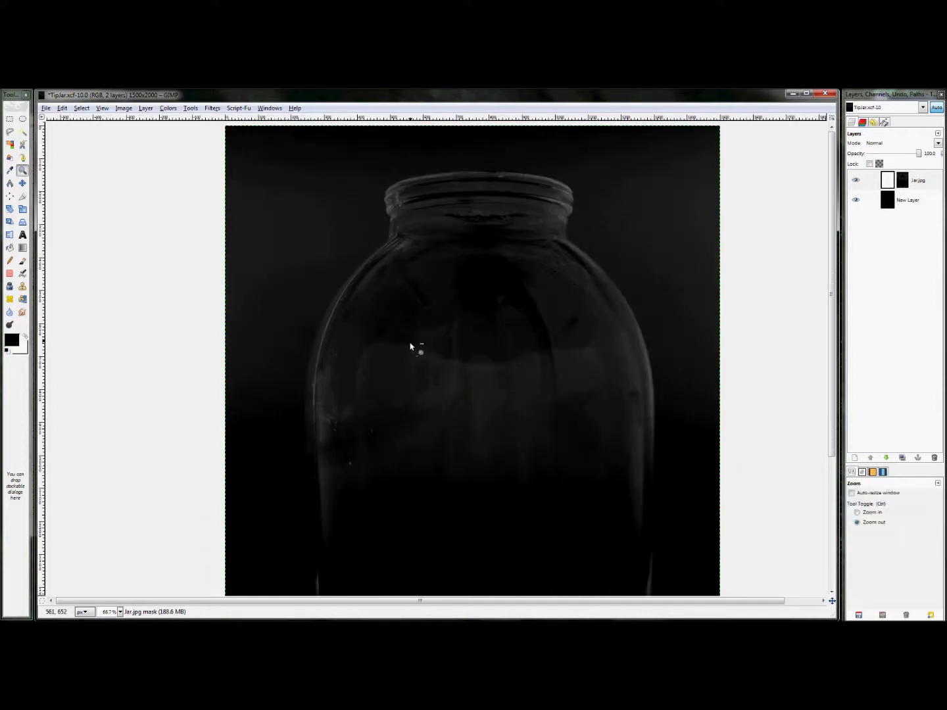
key(shift+ctrl+j)
click(885, 121)
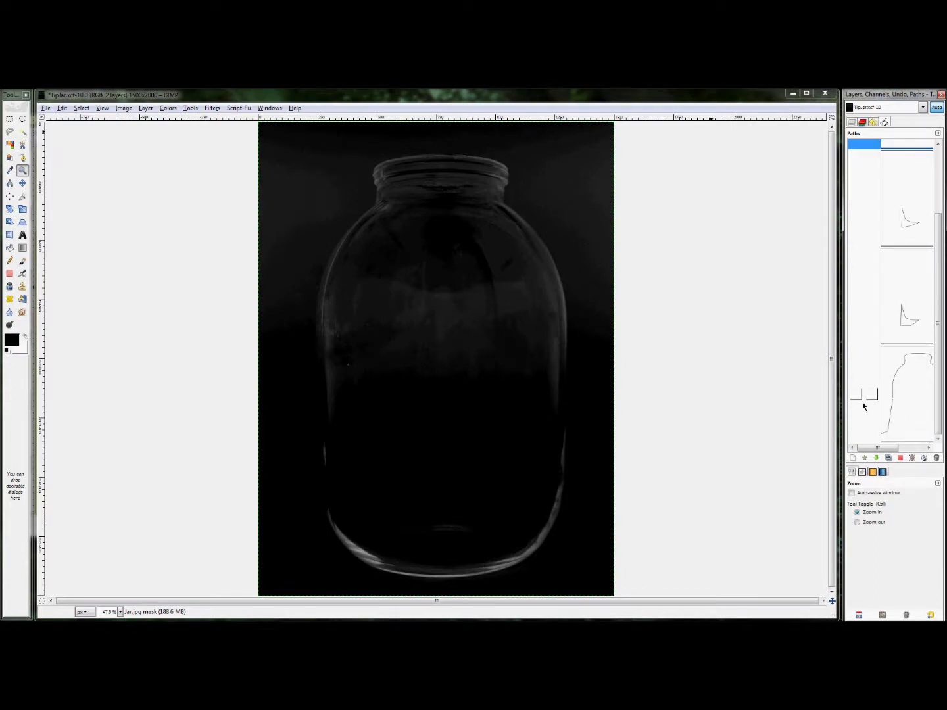
- Show the saved jar outline path and check its fit at 100%, then 50% zoom
click(854, 393)
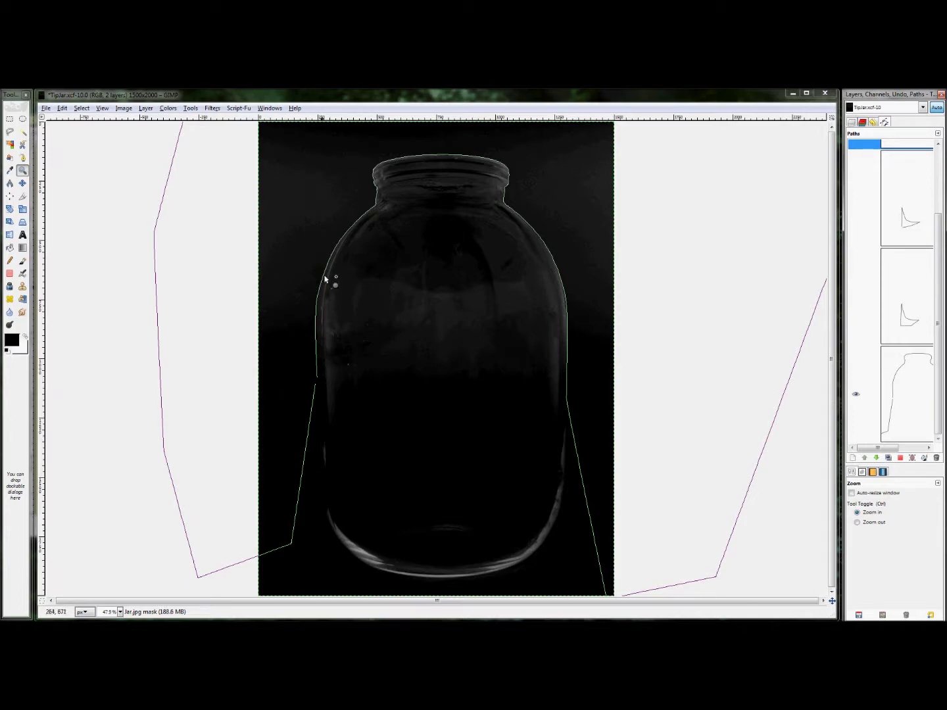
key(1)
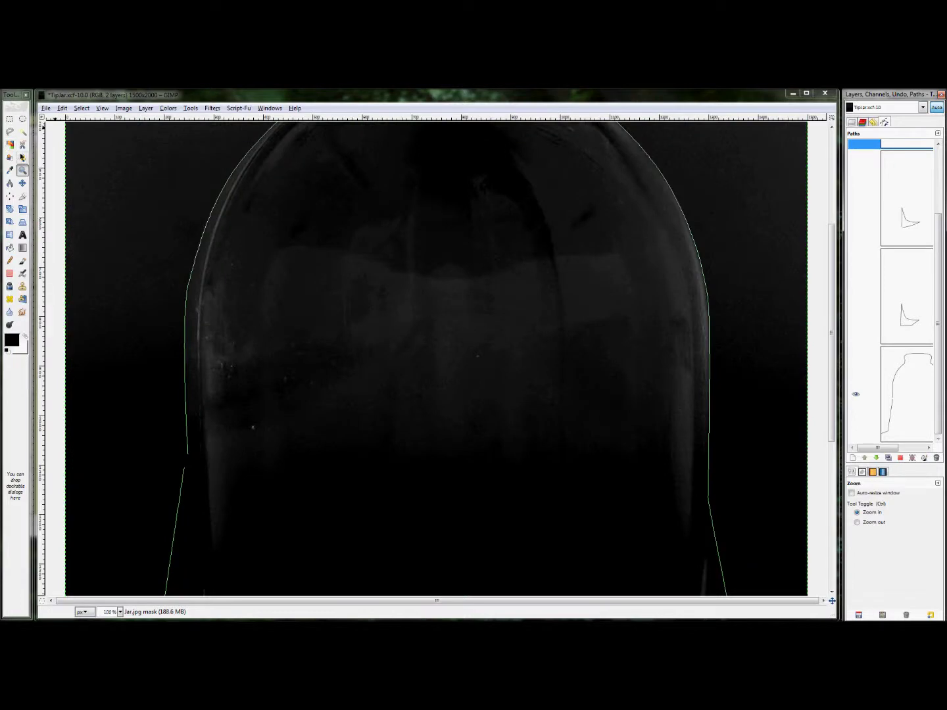
scroll(363, 338, left, 3)
scroll(364, 338, down, 5)
scroll(363, 338, up, 10)
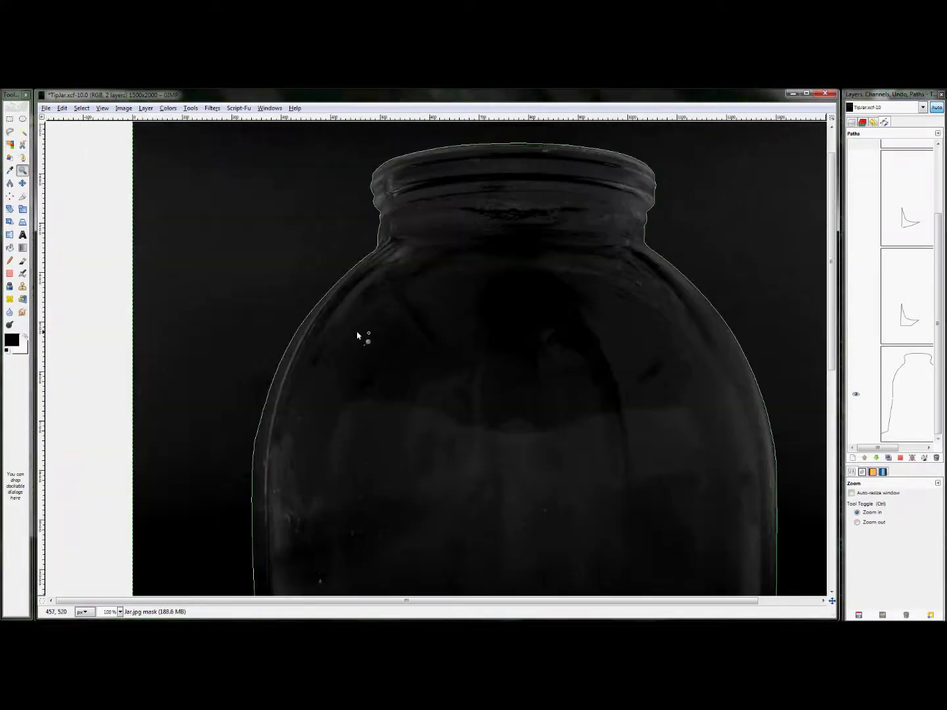
ctrl+click(354, 335)
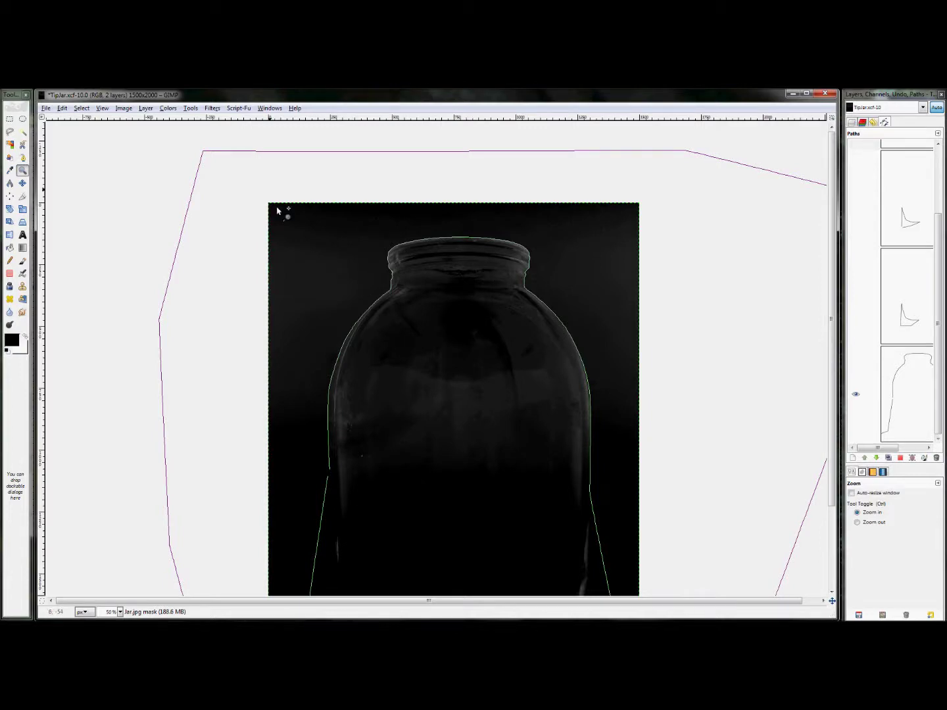
scroll(277, 209, down, 2)
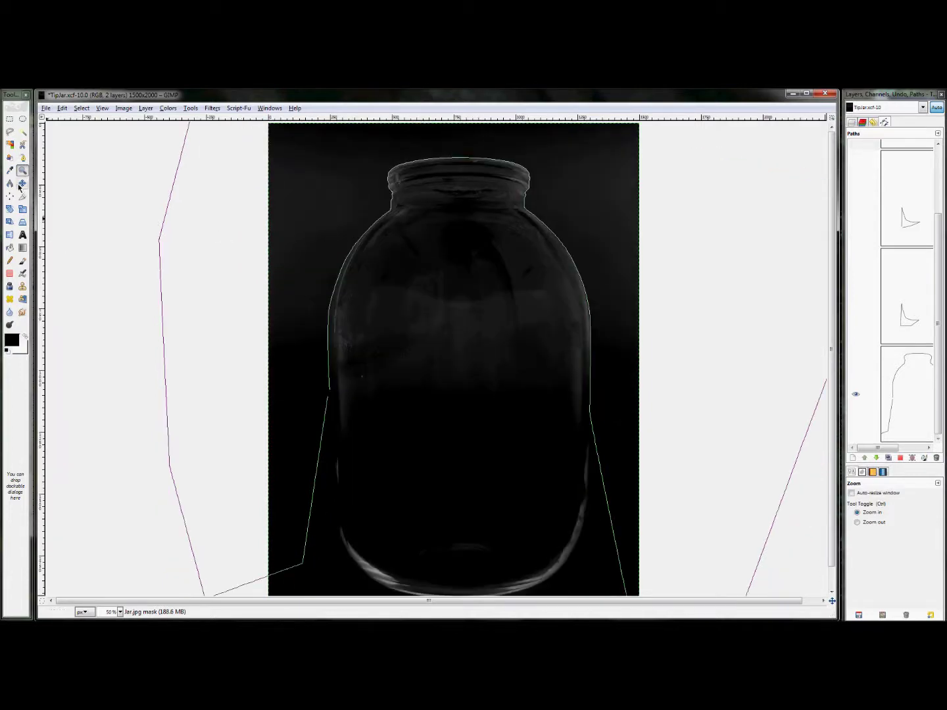
click(22, 158)
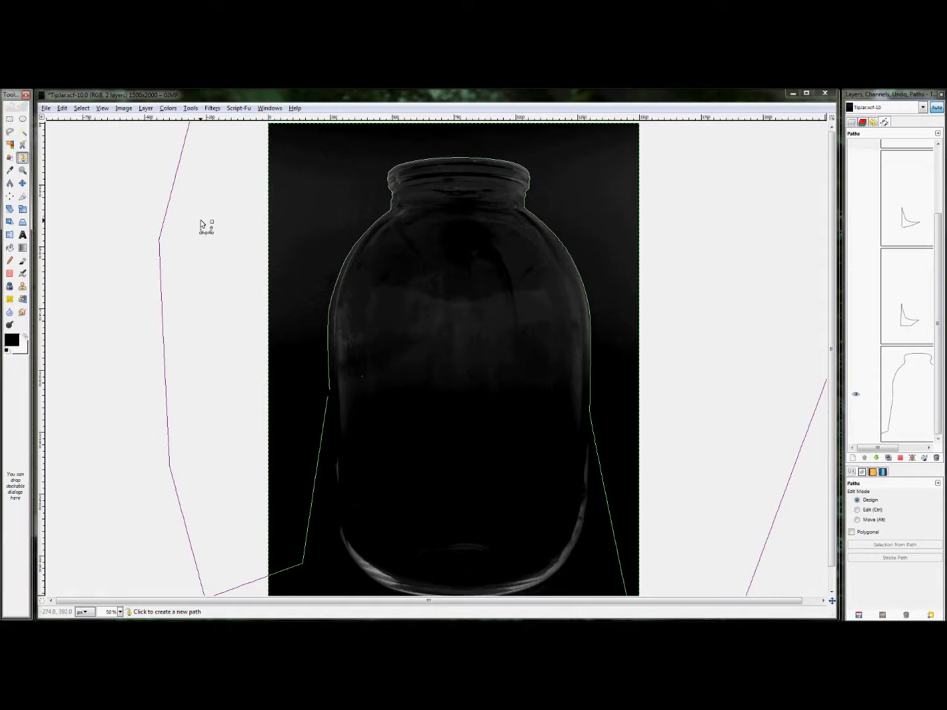
- Convert the saved jar outline path into an active selection with Path to Selection
right_click(872, 374)
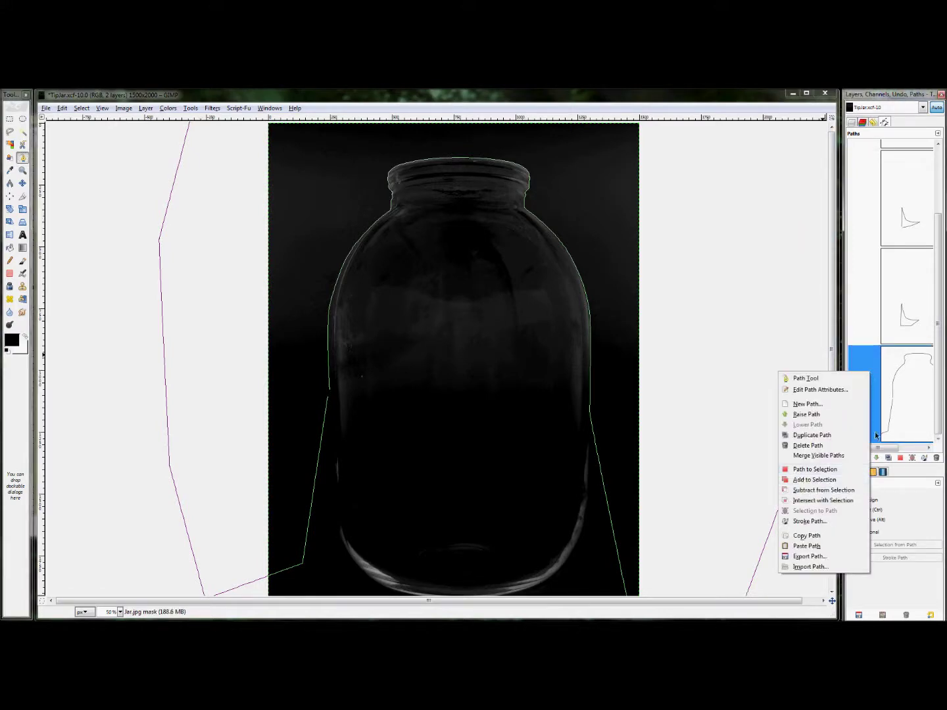
click(832, 471)
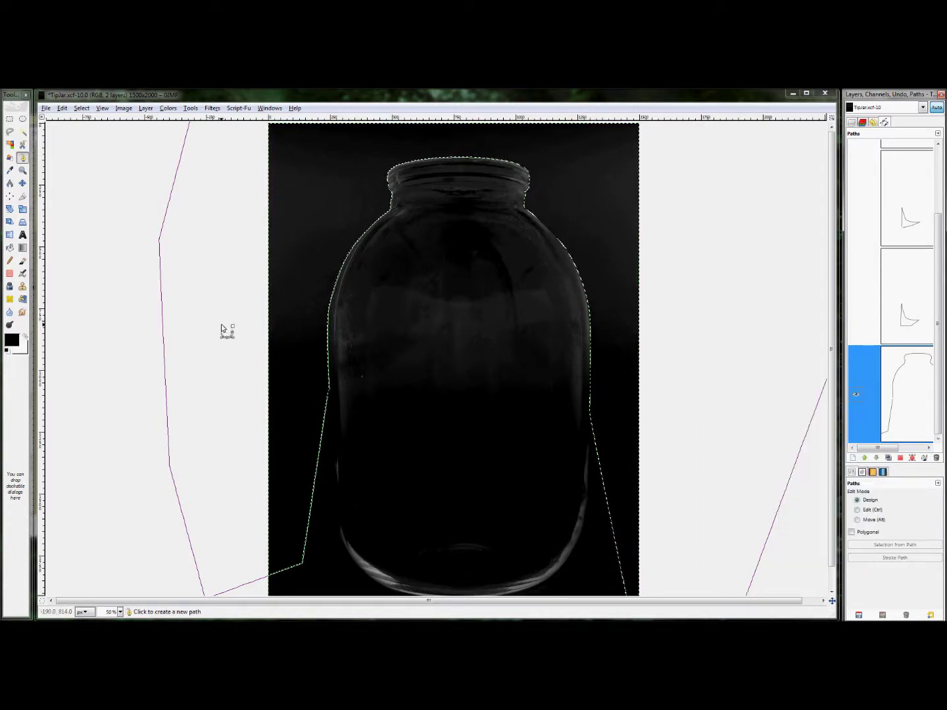
key(shift+b)
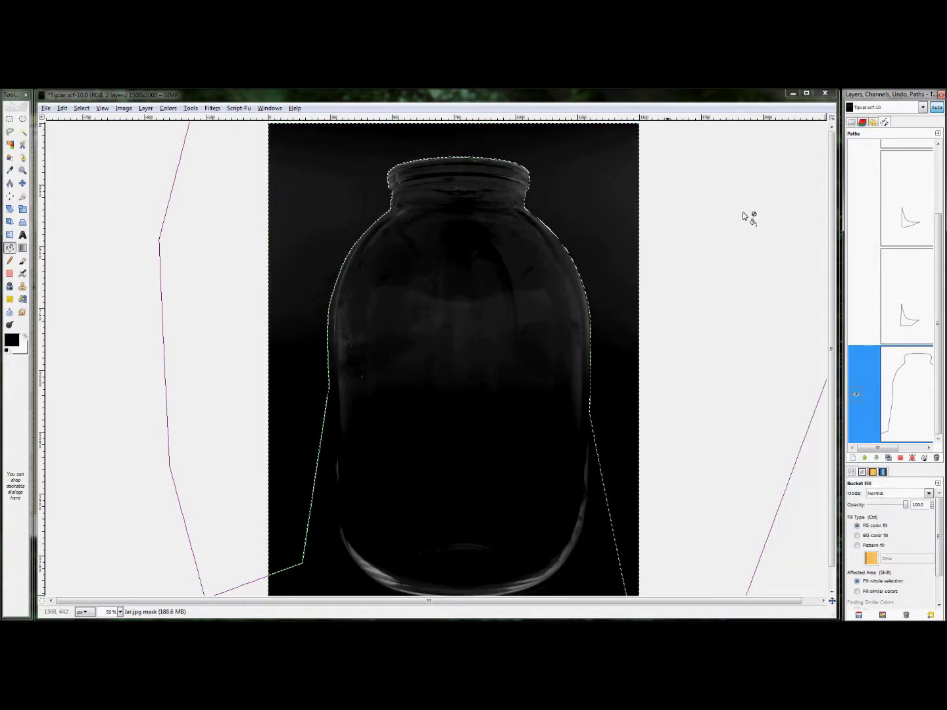
click(852, 122)
- Fill the whole selection black on the Jar.jpg layer mask to clear grey edge artefacts
click(881, 180)
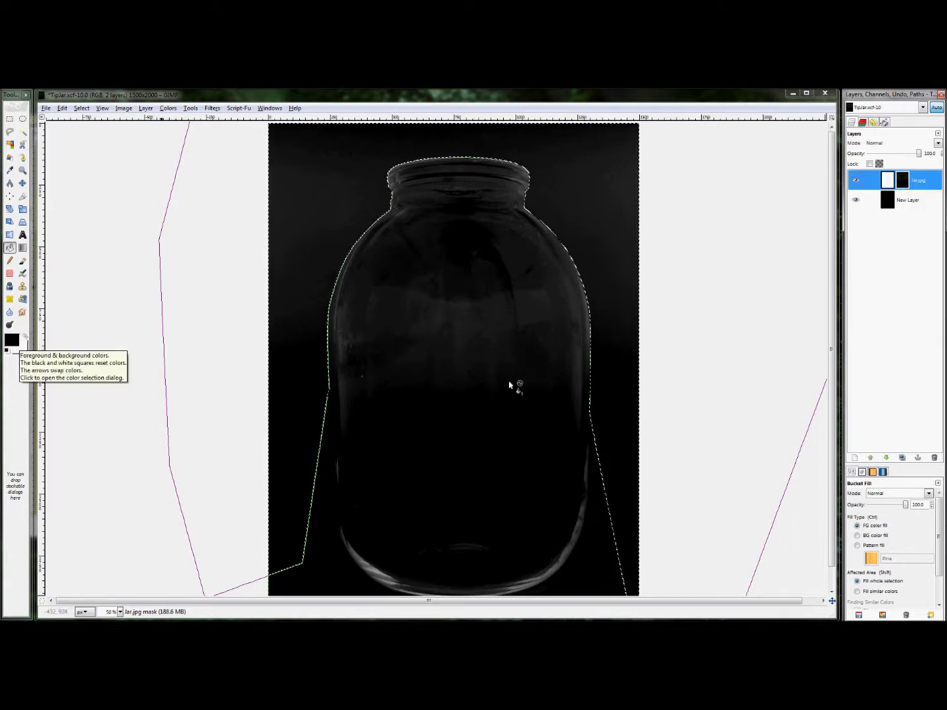
click(857, 582)
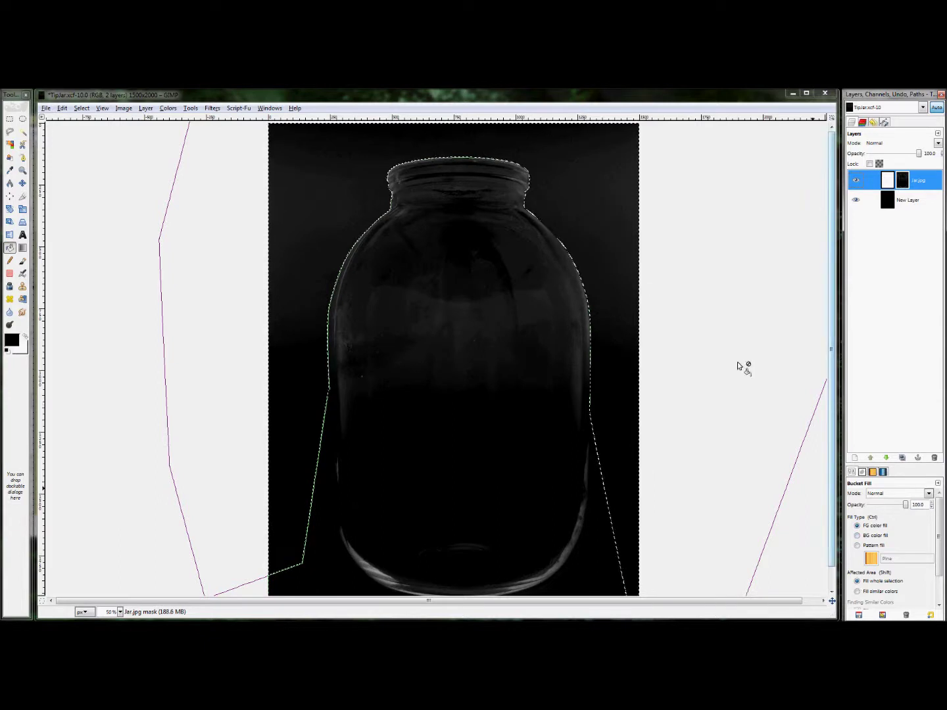
click(592, 211)
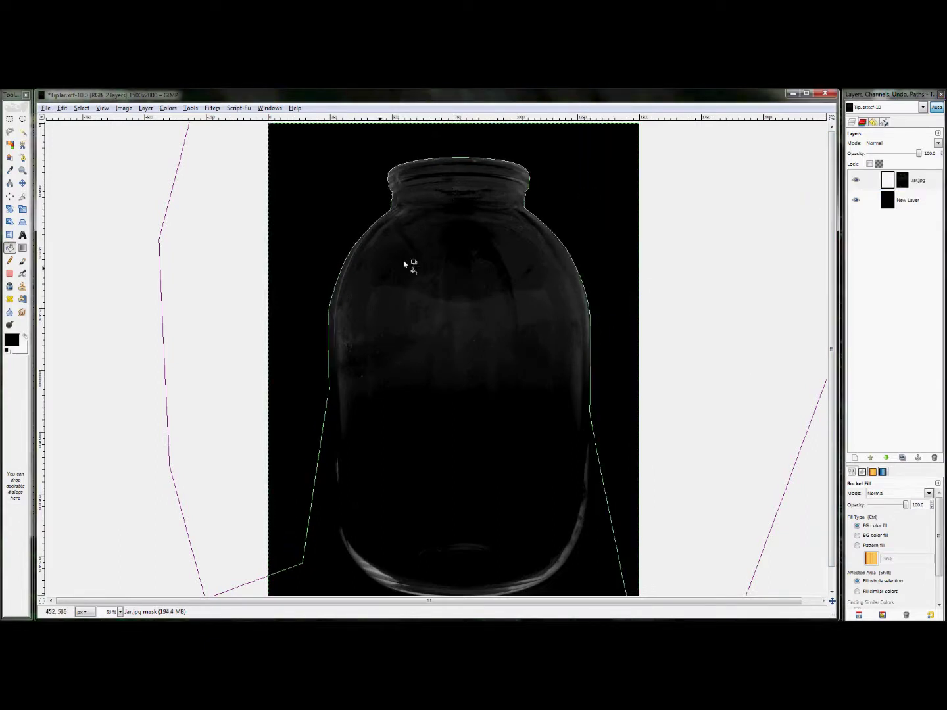
- Hide the jar path outline and return to the Layers list
click(884, 122)
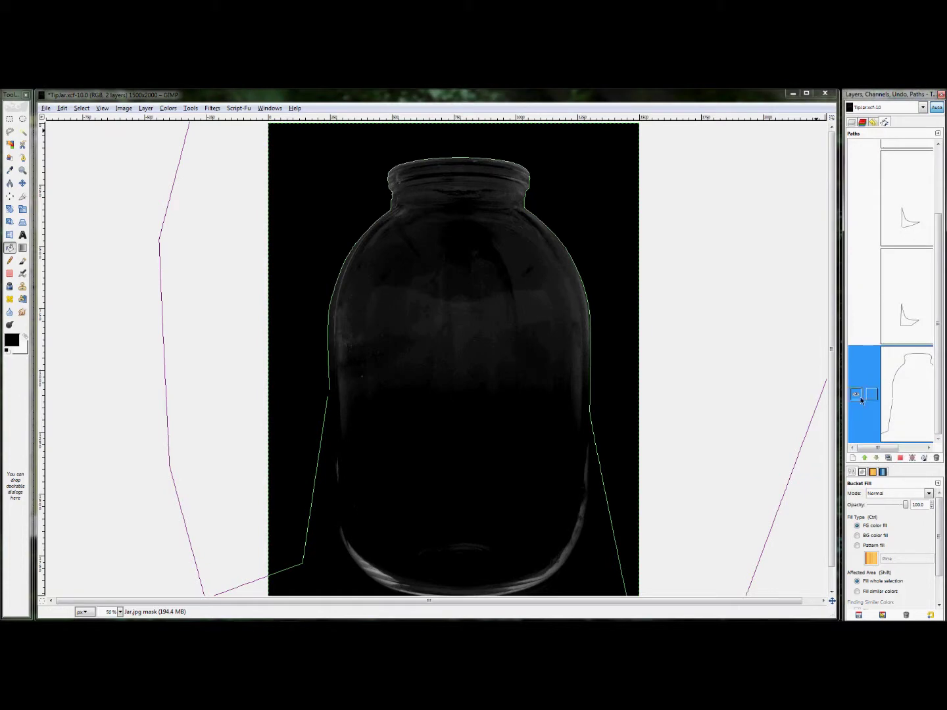
click(856, 394)
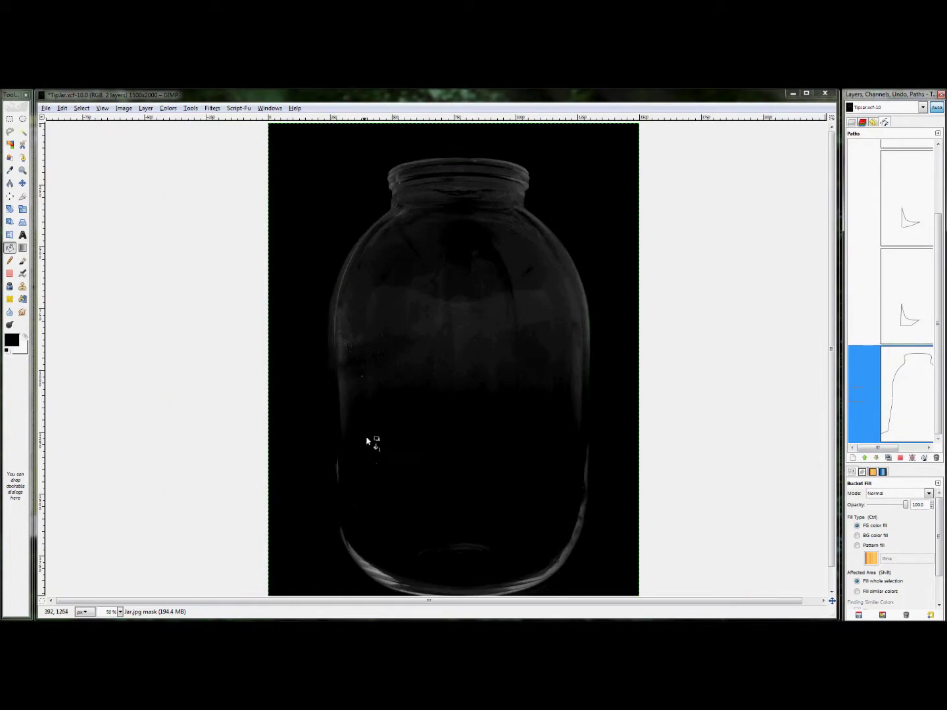
click(851, 124)
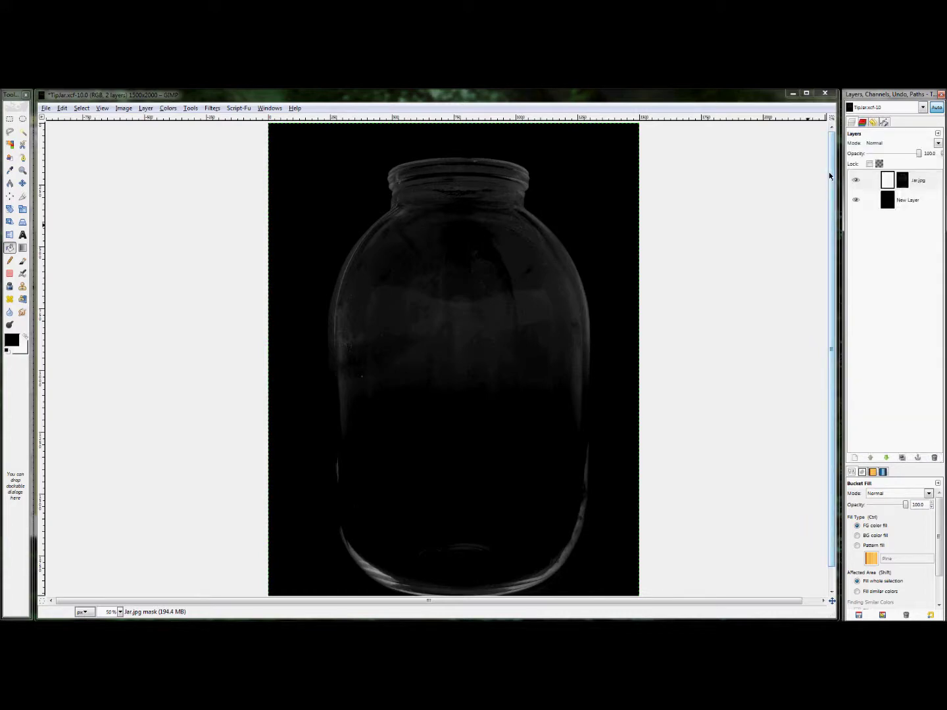